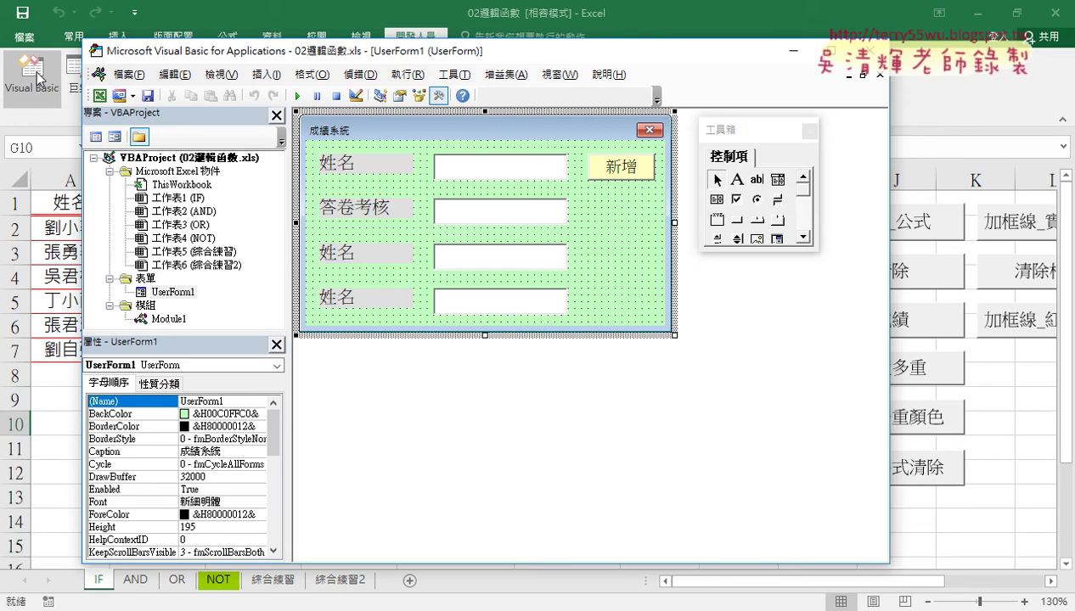
# Step: Set the third label's caption to 操作考核, copied from the C1 heading
pyautogui.moveTo(413, 59); pyautogui.dragTo(577, 68)
pyautogui.click(519, 266)
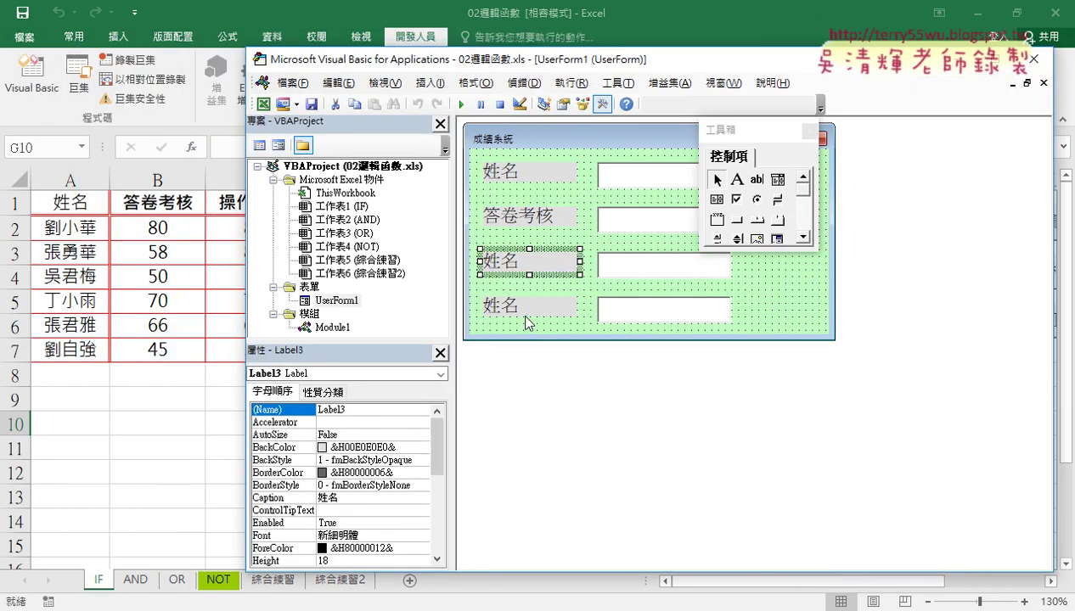
pyautogui.click(527, 322)
pyautogui.click(231, 203)
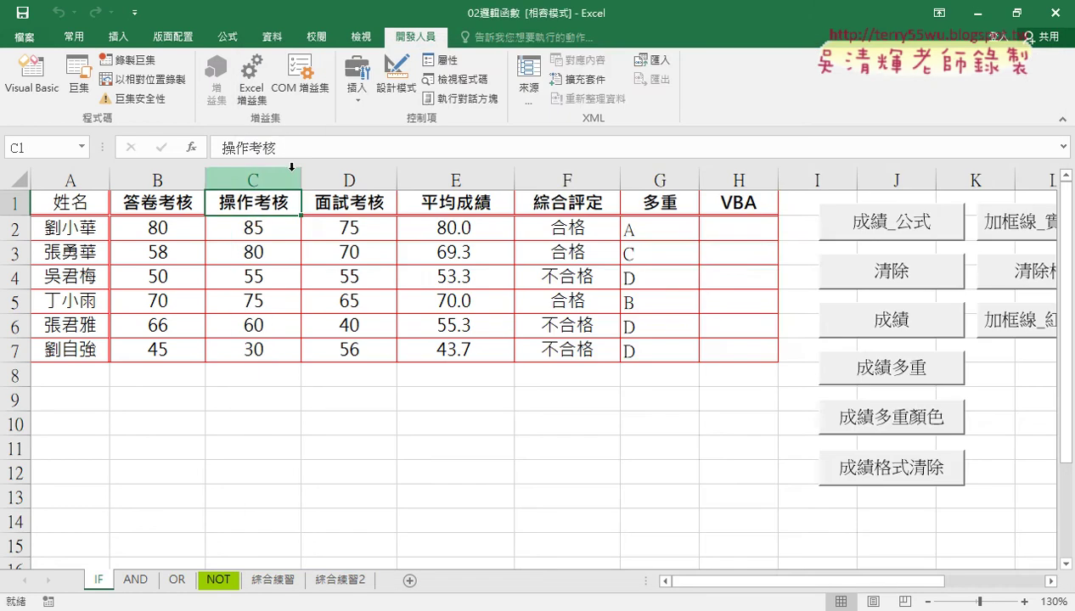
pyautogui.rightClick(227, 147)
pyautogui.click(281, 180)
pyautogui.press('Escape')
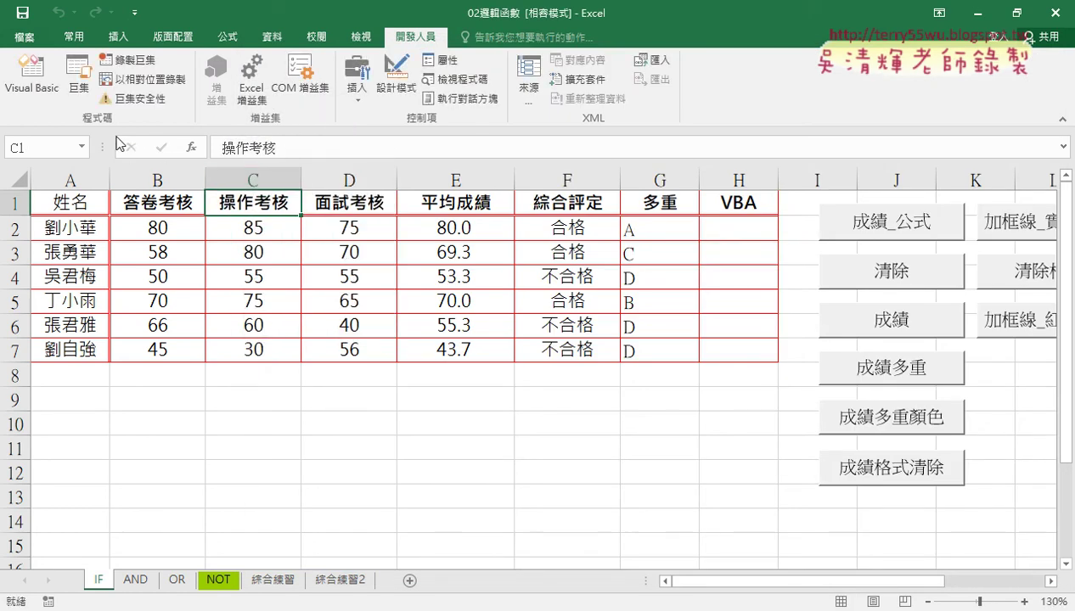
pyautogui.click(32, 77)
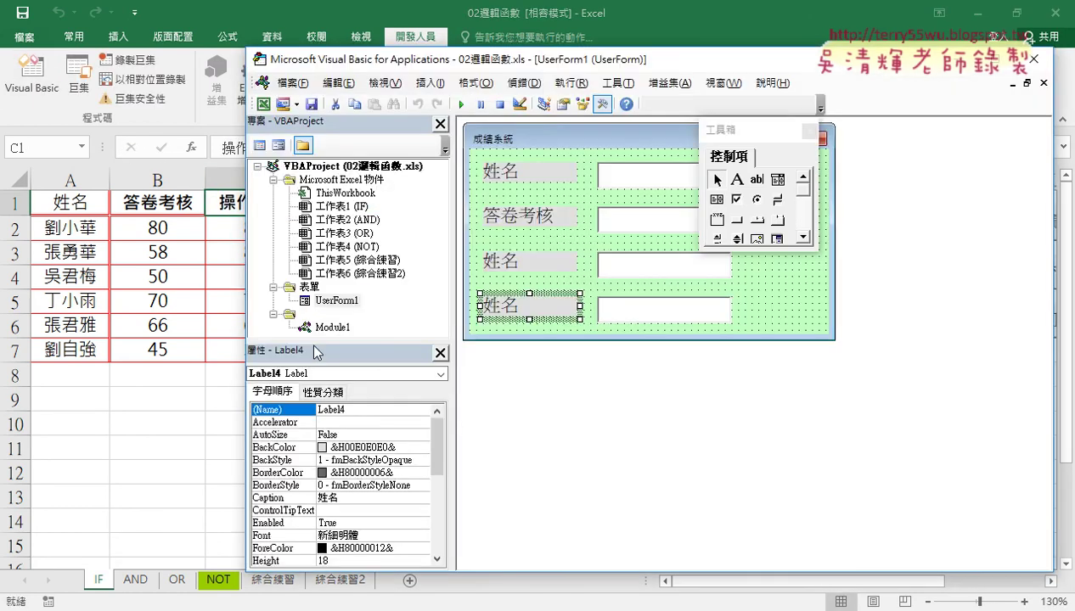
pyautogui.click(289, 498)
pyautogui.hotkey('ctrl', 'v')
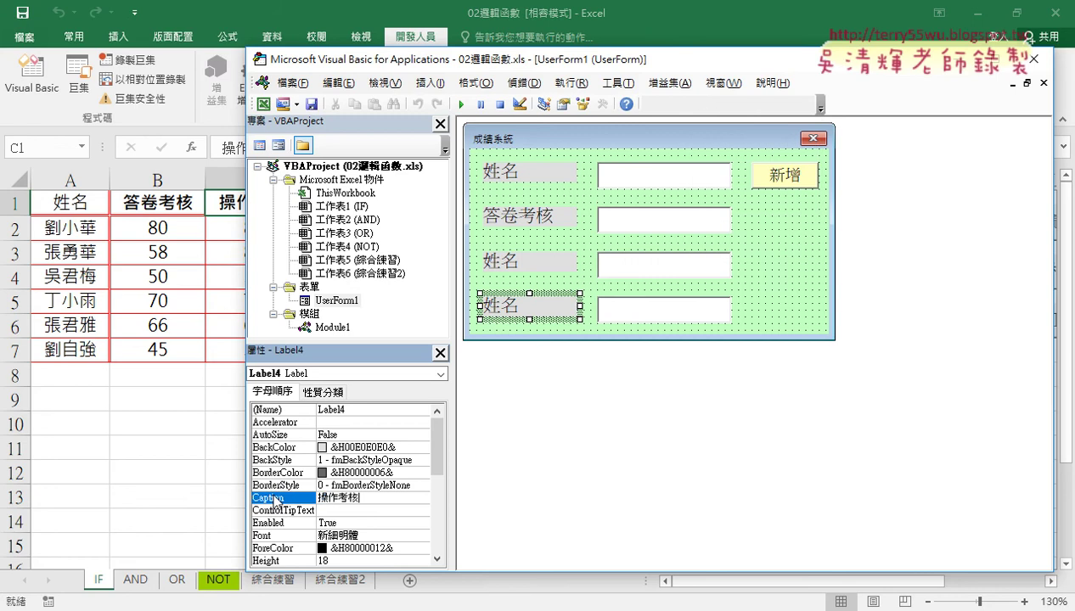
pyautogui.press('Return')
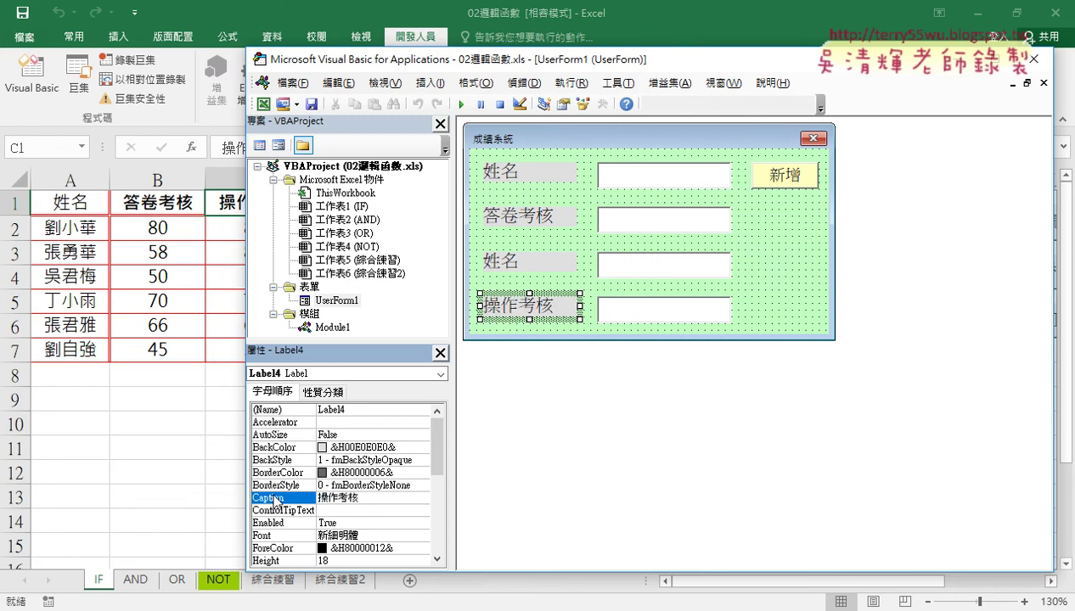
pyautogui.click(505, 254)
pyautogui.click(321, 497)
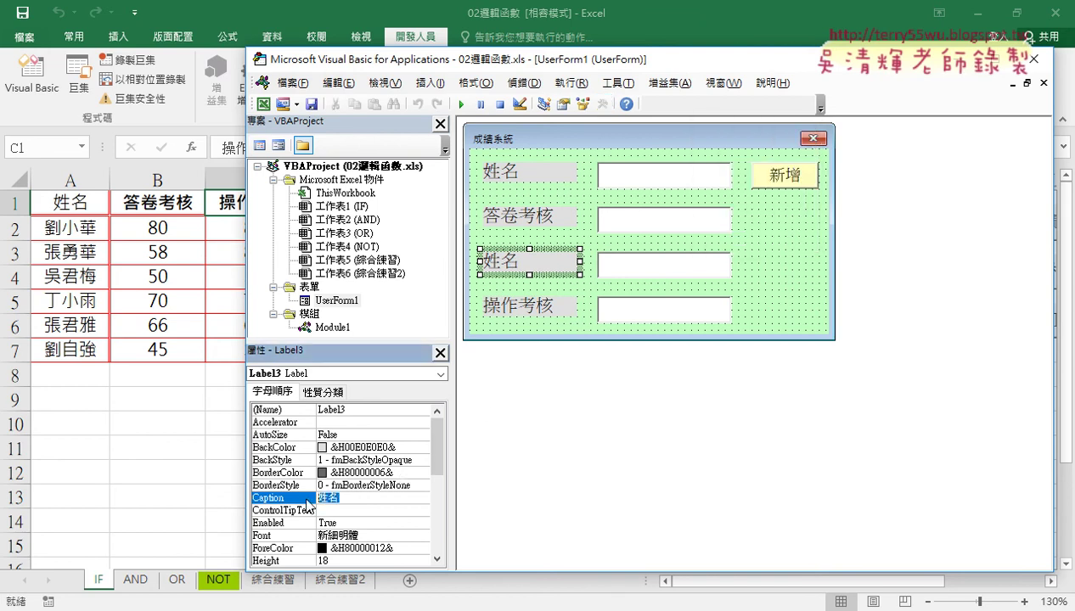
pyautogui.write('操作考核')
pyautogui.press('Return')
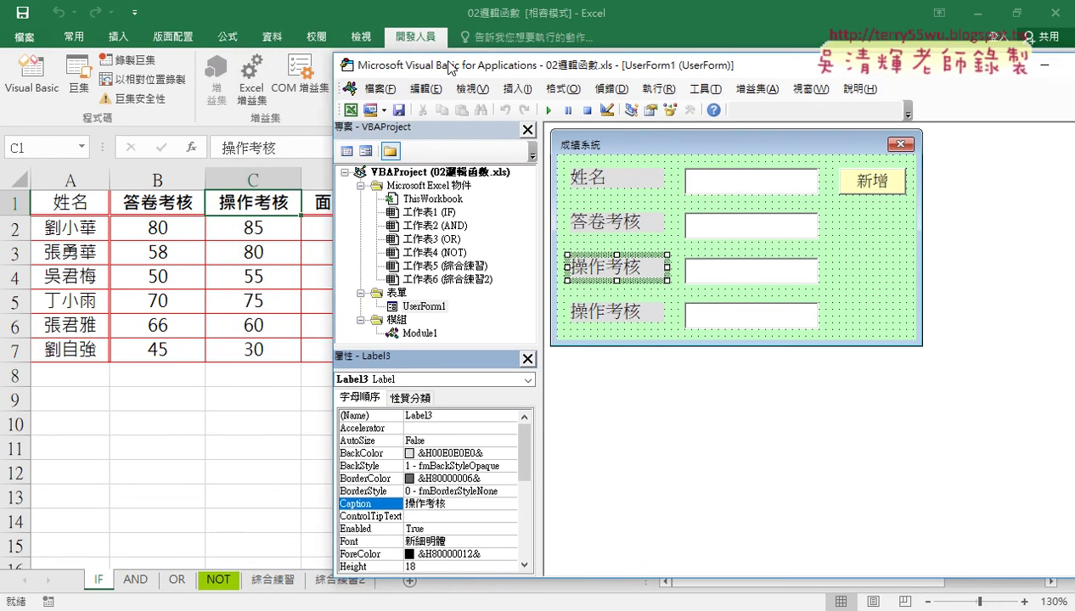
# Step: Set the fourth label's caption to 面試考核, copied from the D1 heading
pyautogui.moveTo(362, 61); pyautogui.dragTo(488, 68)
pyautogui.click(346, 202)
pyautogui.click(308, 158)
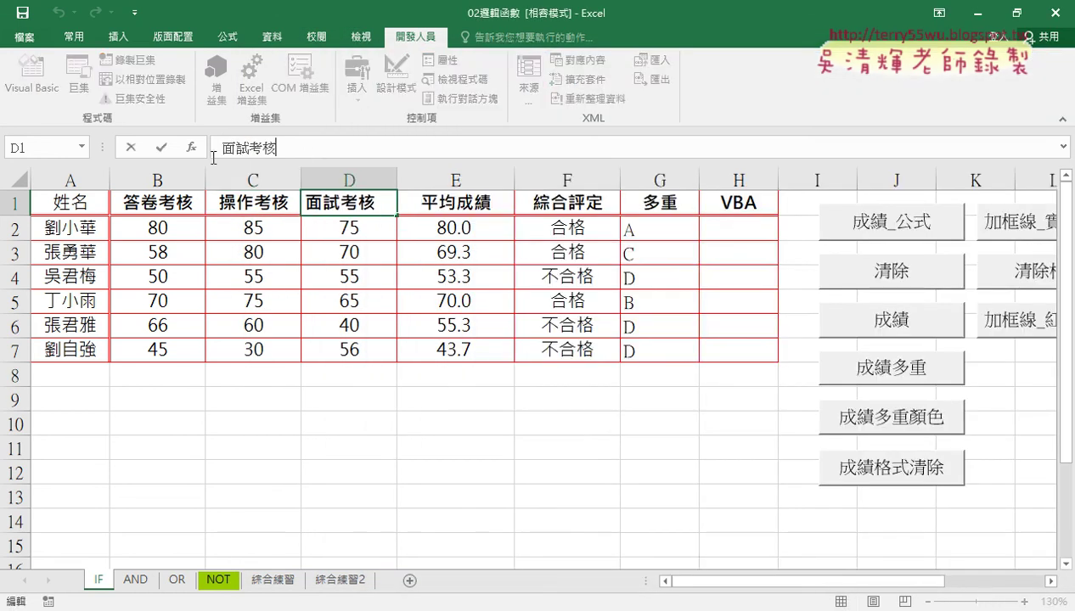
pyautogui.moveTo(278, 149); pyautogui.dragTo(221, 149)
pyautogui.rightClick(245, 149)
pyautogui.click(277, 180)
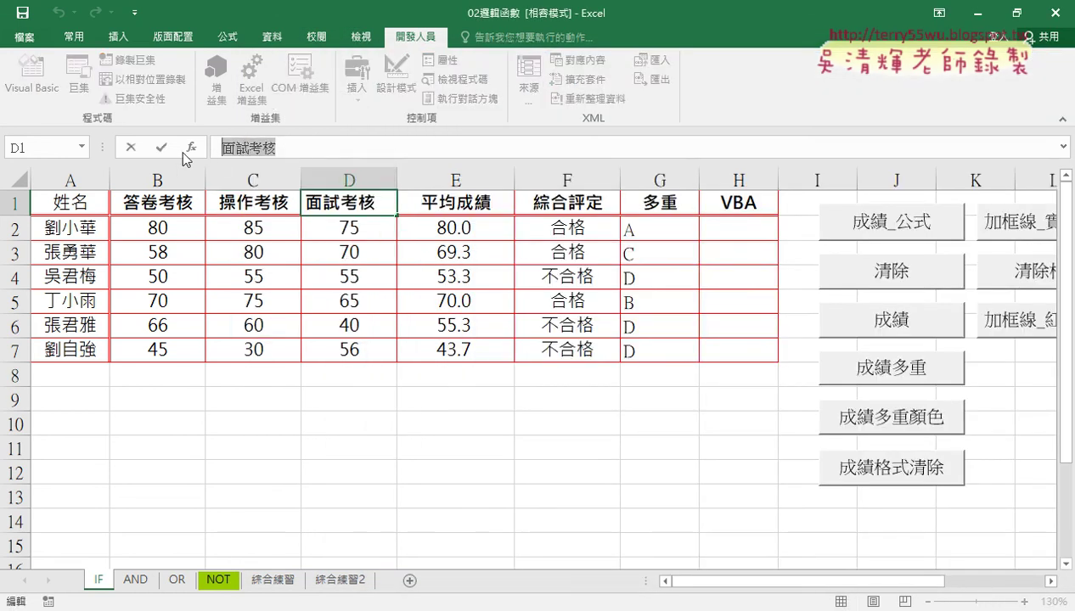
pyautogui.click(31, 75)
pyautogui.click(641, 322)
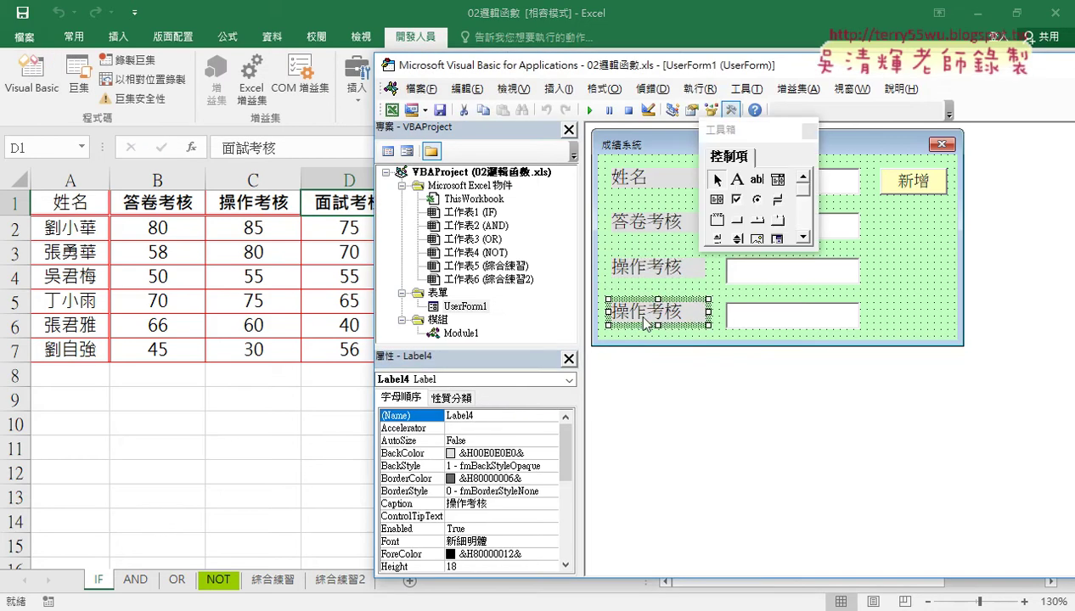
pyautogui.moveTo(501, 506); pyautogui.dragTo(416, 509)
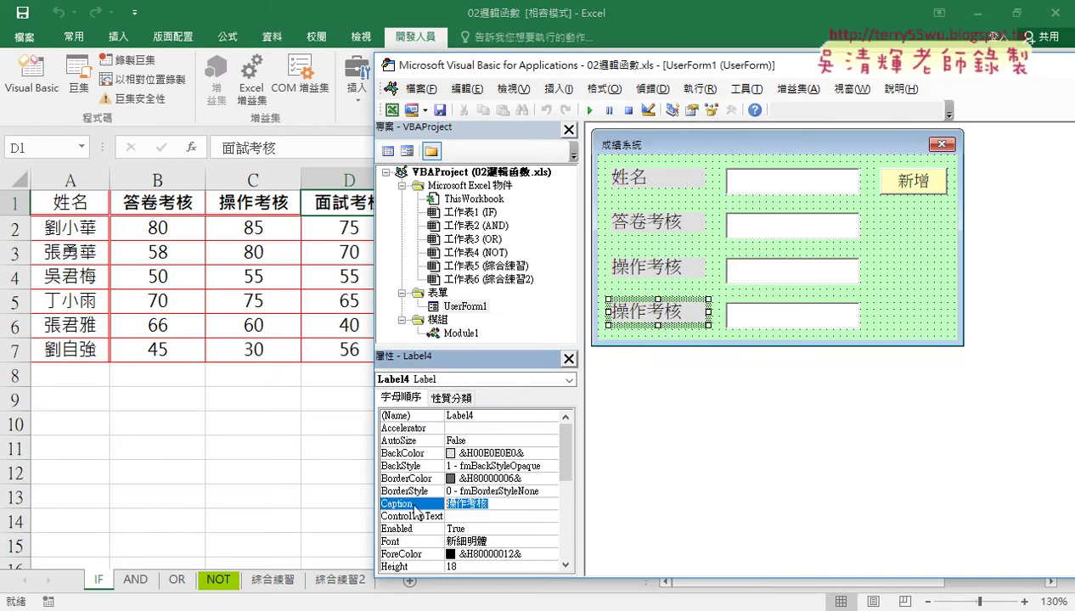
pyautogui.hotkey('ctrl', 'v')
pyautogui.press('Return')
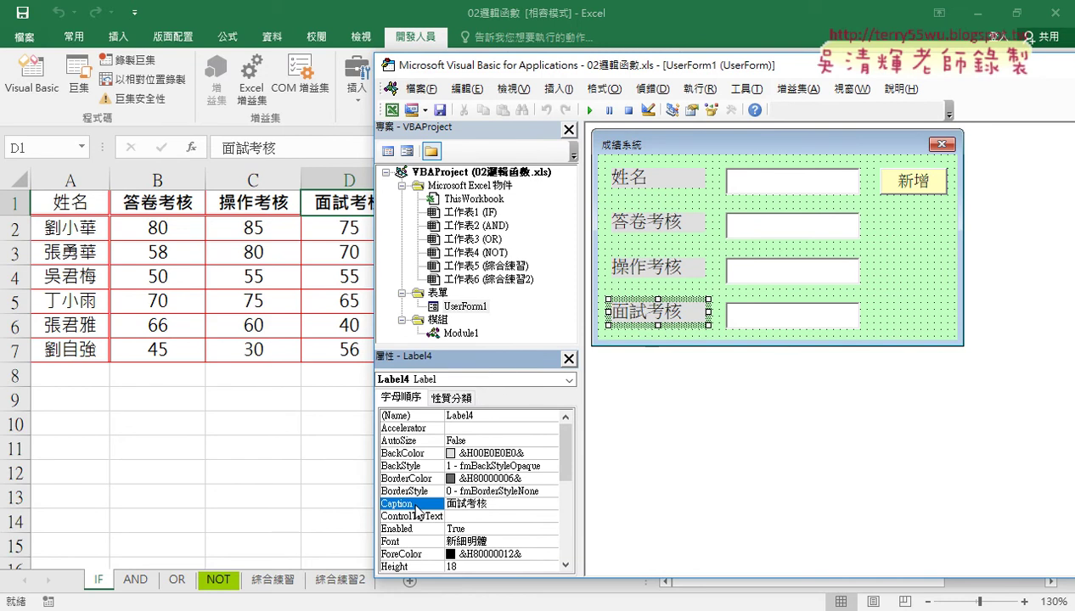
pyautogui.moveTo(622, 68); pyautogui.dragTo(300, 72)
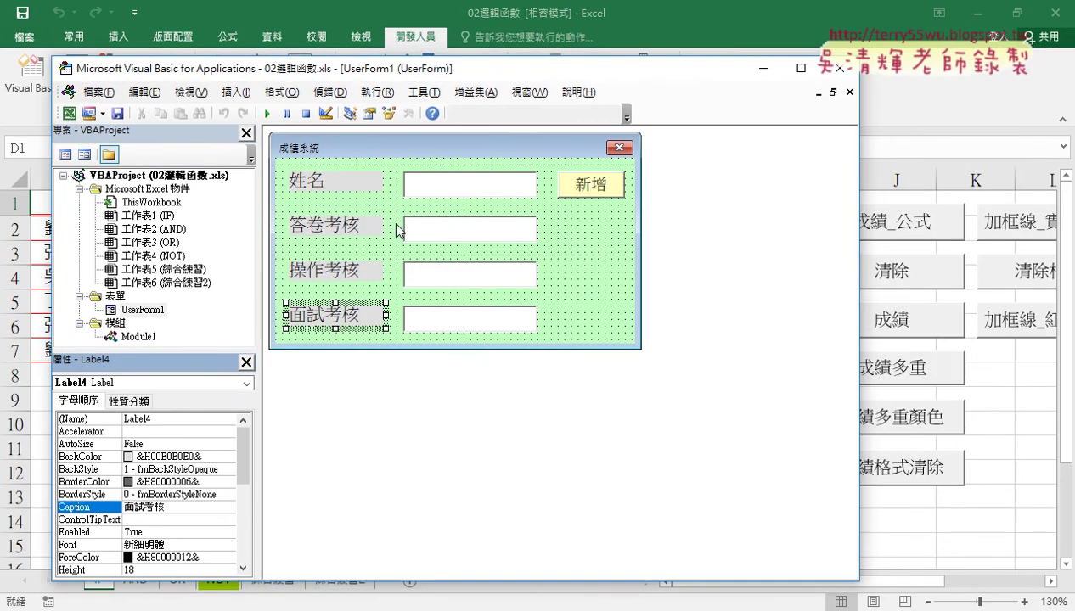
pyautogui.click(458, 195)
# Step: Select the whole UserForm and draw on-screen annotations over the form, then clear them
pyautogui.click(600, 259)
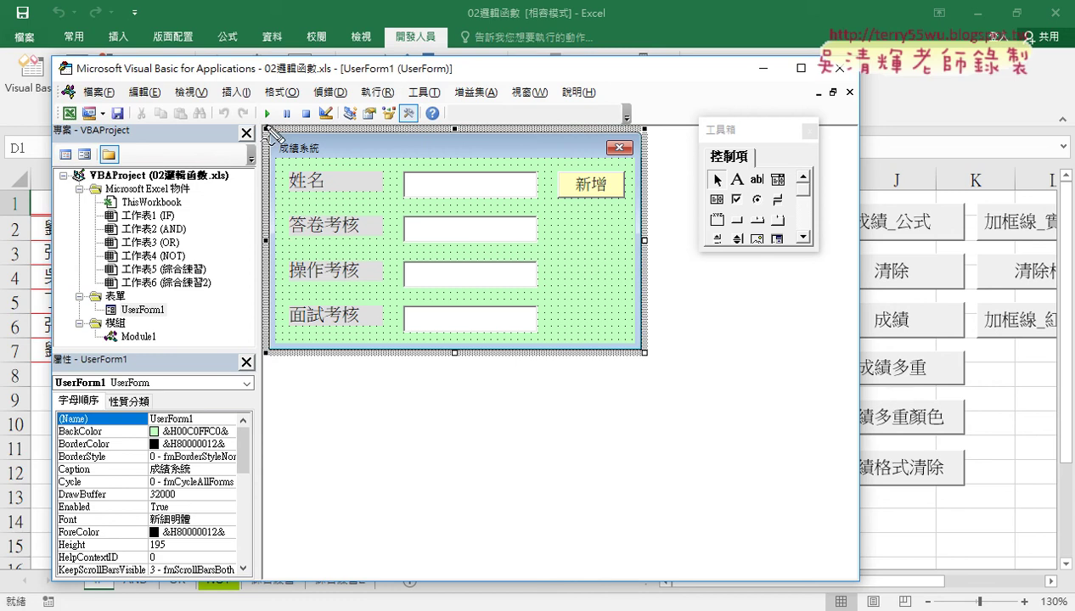
pyautogui.moveTo(265, 128); pyautogui.dragTo(269, 356)
pyautogui.moveTo(274, 151)
pyautogui.mouseDown()
pyautogui.moveTo(635, 131)
pyautogui.moveTo(646, 255)
pyautogui.moveTo(285, 365)
pyautogui.moveTo(293, 369)
pyautogui.mouseUp()
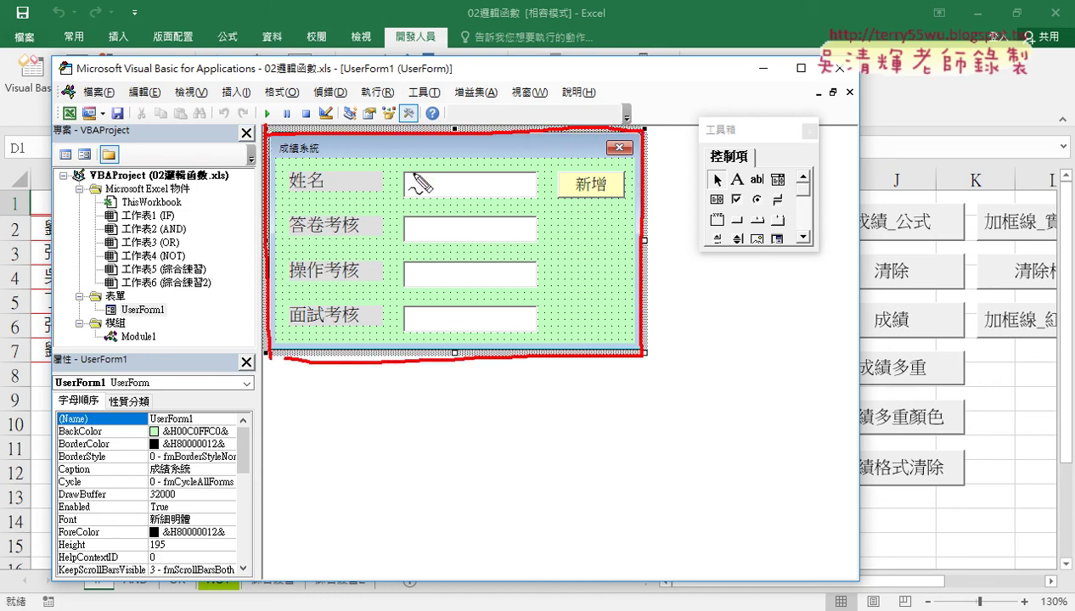
pyautogui.moveTo(410, 175)
pyautogui.mouseDown()
pyautogui.moveTo(411, 194)
pyautogui.moveTo(519, 180)
pyautogui.moveTo(410, 195)
pyautogui.moveTo(415, 248)
pyautogui.moveTo(507, 234)
pyautogui.moveTo(422, 235)
pyautogui.mouseUp()
pyautogui.moveTo(558, 166)
pyautogui.mouseDown()
pyautogui.moveTo(484, 184)
pyautogui.moveTo(518, 193)
pyautogui.moveTo(425, 229)
pyautogui.mouseUp()
pyautogui.moveTo(515, 210); pyautogui.dragTo(499, 232)
pyautogui.moveTo(575, 252)
pyautogui.mouseDown()
pyautogui.moveTo(512, 281)
pyautogui.moveTo(559, 284)
pyautogui.mouseUp()
pyautogui.moveTo(583, 297)
pyautogui.mouseDown()
pyautogui.moveTo(509, 325)
pyautogui.moveTo(555, 330)
pyautogui.mouseUp()
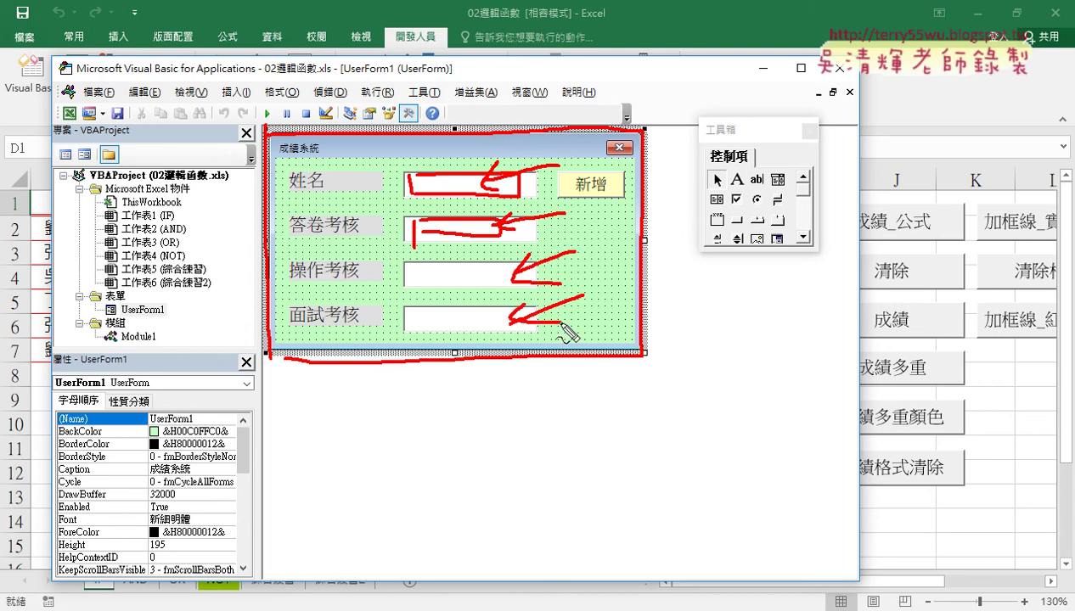
pyautogui.press('Escape')
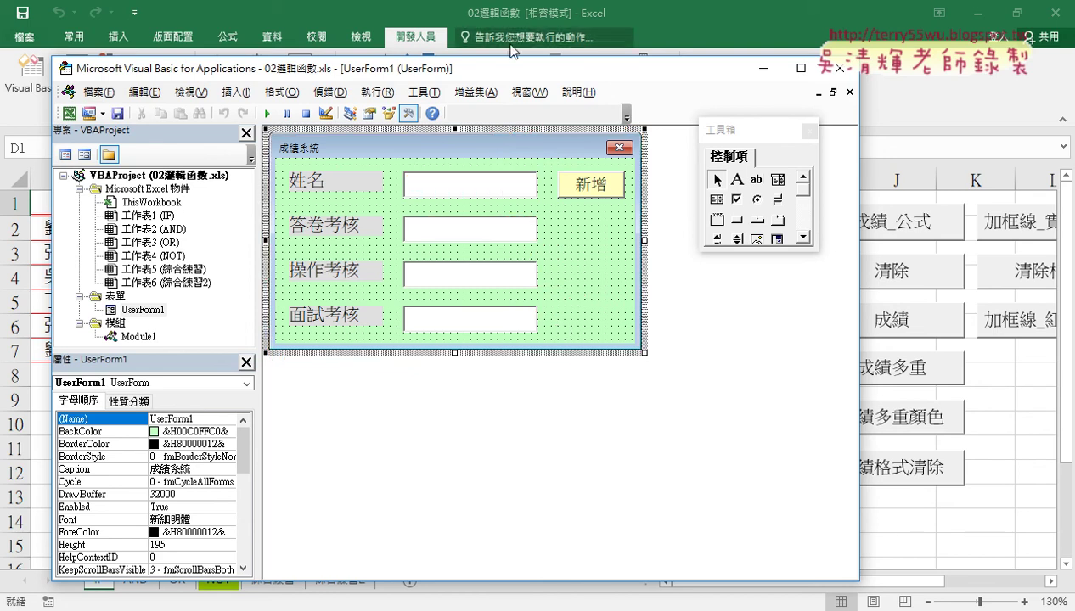
# Step: Slide the editor window aside to reveal the score table and bring the worksheet forward
pyautogui.moveTo(487, 73); pyautogui.dragTo(860, 79)
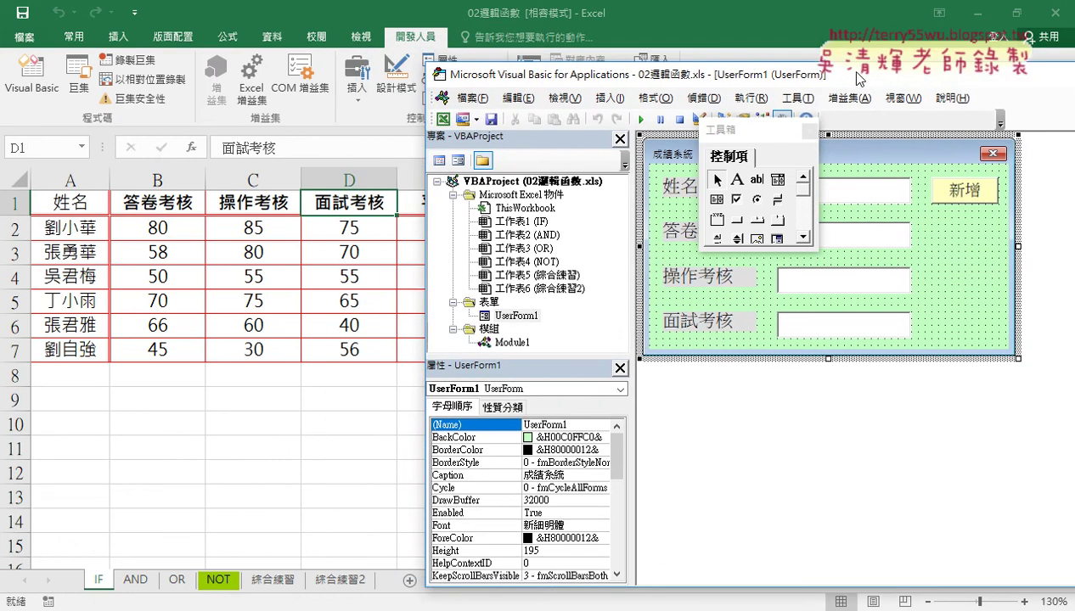
pyautogui.hotkey('ctrl', '2')
pyautogui.moveTo(866, 208)
pyautogui.mouseDown()
pyautogui.moveTo(790, 204)
pyautogui.moveTo(95, 374)
pyautogui.mouseUp()
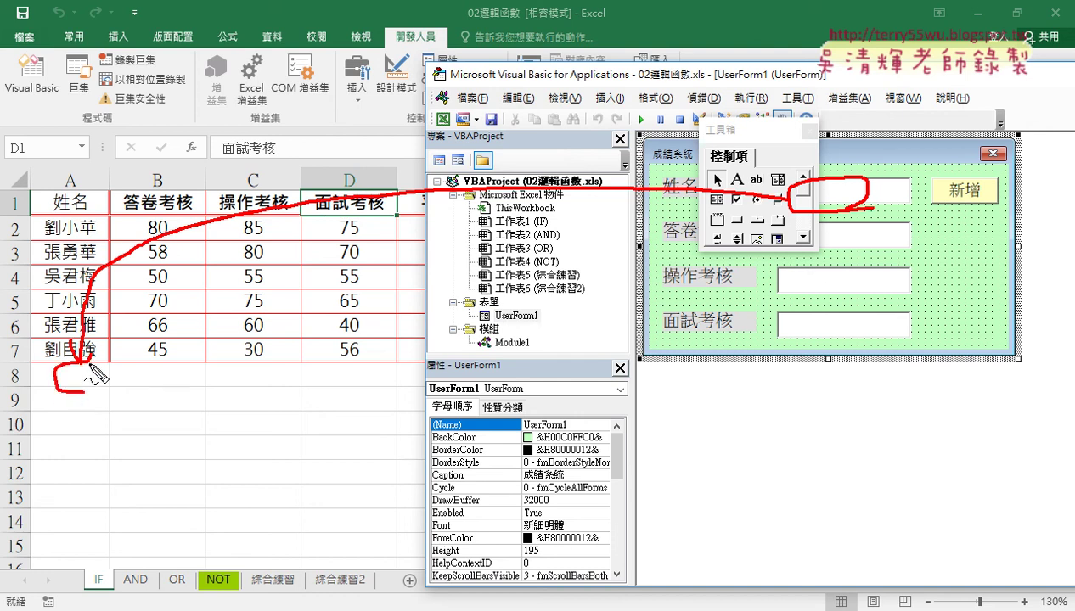
pyautogui.moveTo(95, 373); pyautogui.dragTo(30, 392)
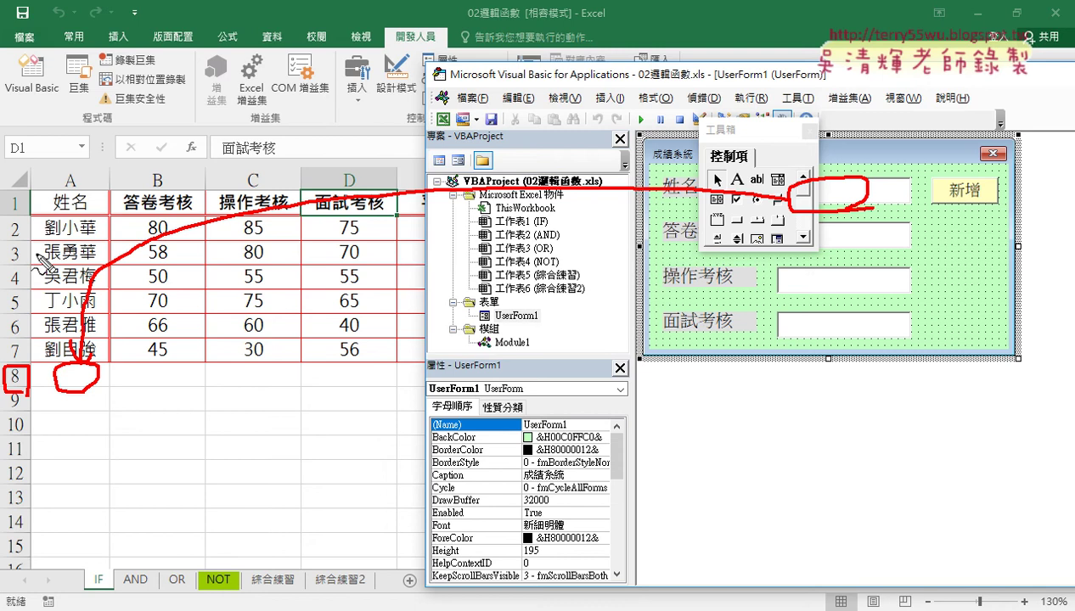
pyautogui.moveTo(12, 361); pyautogui.dragTo(24, 344)
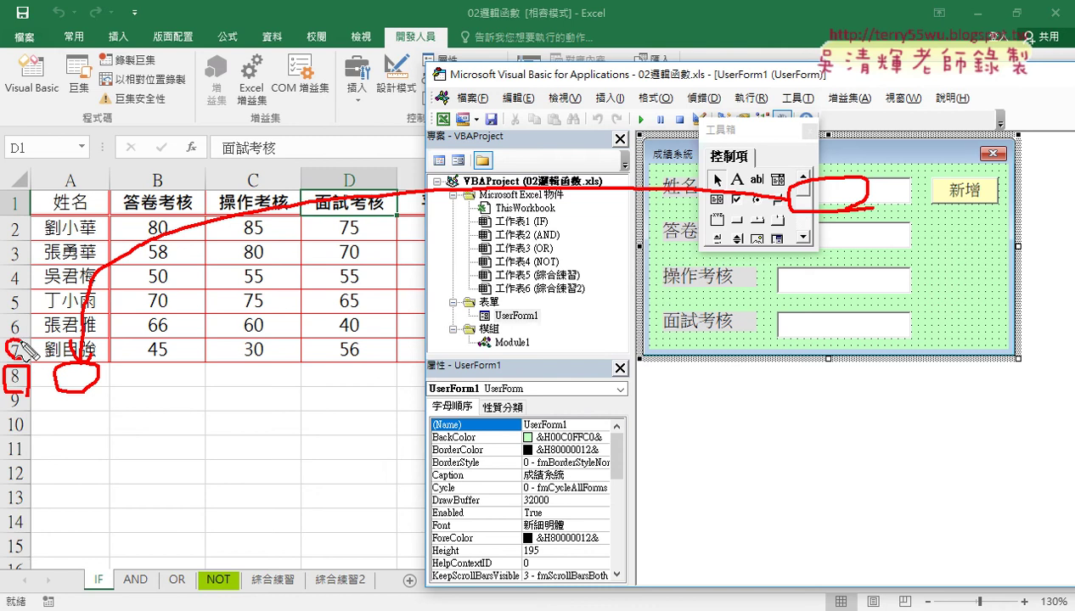
pyautogui.moveTo(73, 372); pyautogui.dragTo(82, 369)
pyautogui.press('Escape')
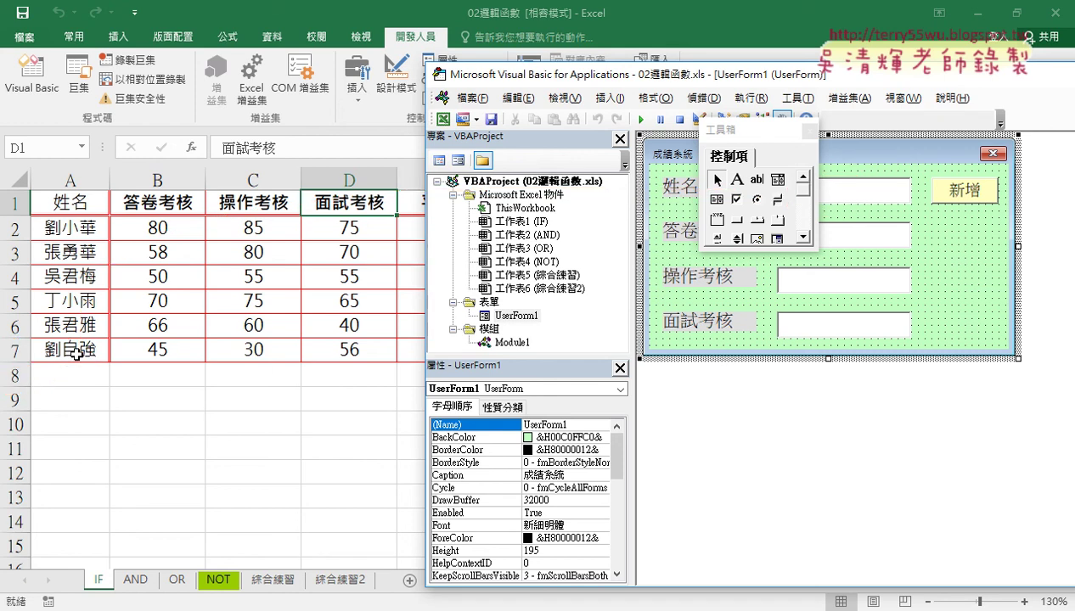
pyautogui.click(76, 202)
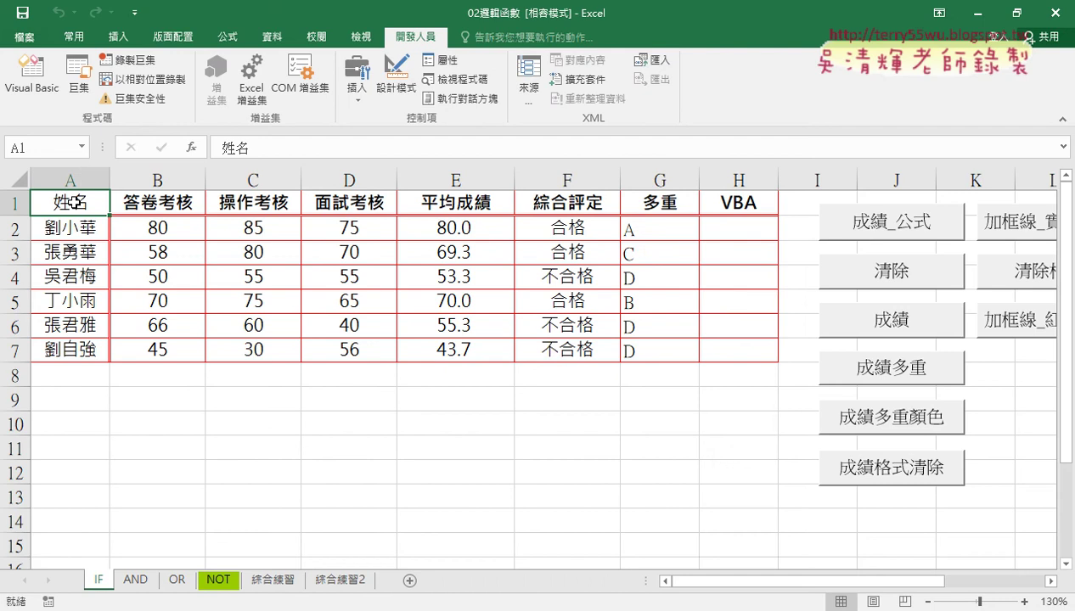
# Step: Jump to A7, the last name in column A, and select empty cell A8
pyautogui.hotkey('ctrl', 'Down')
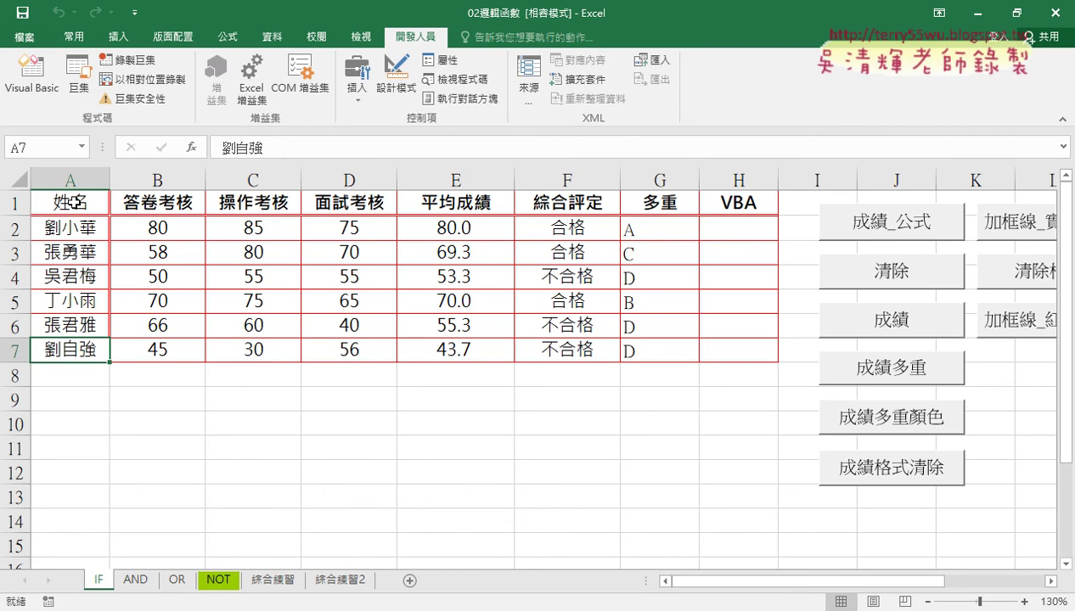
pyautogui.click(76, 374)
# Step: Move the toolbox off the form and highlight the 姓名 text box with red annotations
pyautogui.click(32, 75)
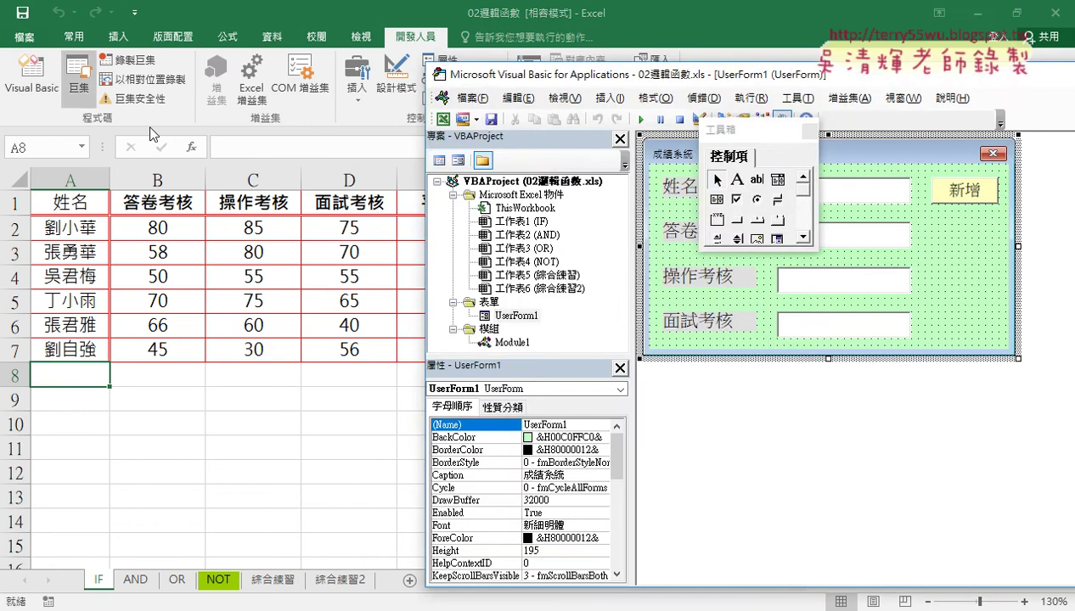
pyautogui.moveTo(760, 136)
pyautogui.mouseDown()
pyautogui.moveTo(866, 342)
pyautogui.moveTo(916, 401)
pyautogui.mouseUp()
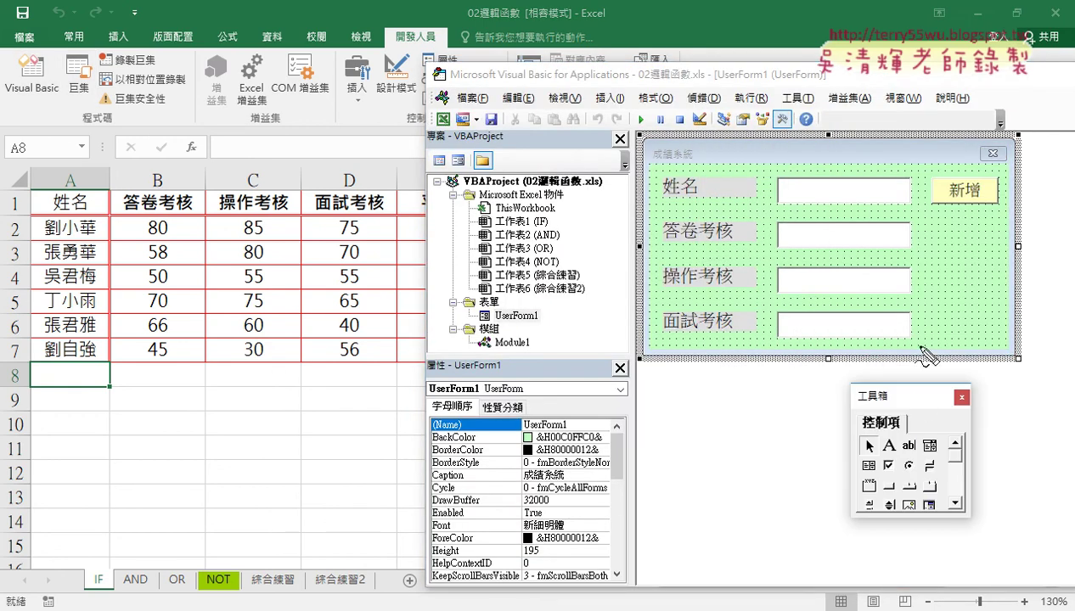
pyautogui.moveTo(879, 214)
pyautogui.mouseDown()
pyautogui.moveTo(782, 208)
pyautogui.moveTo(819, 219)
pyautogui.mouseUp()
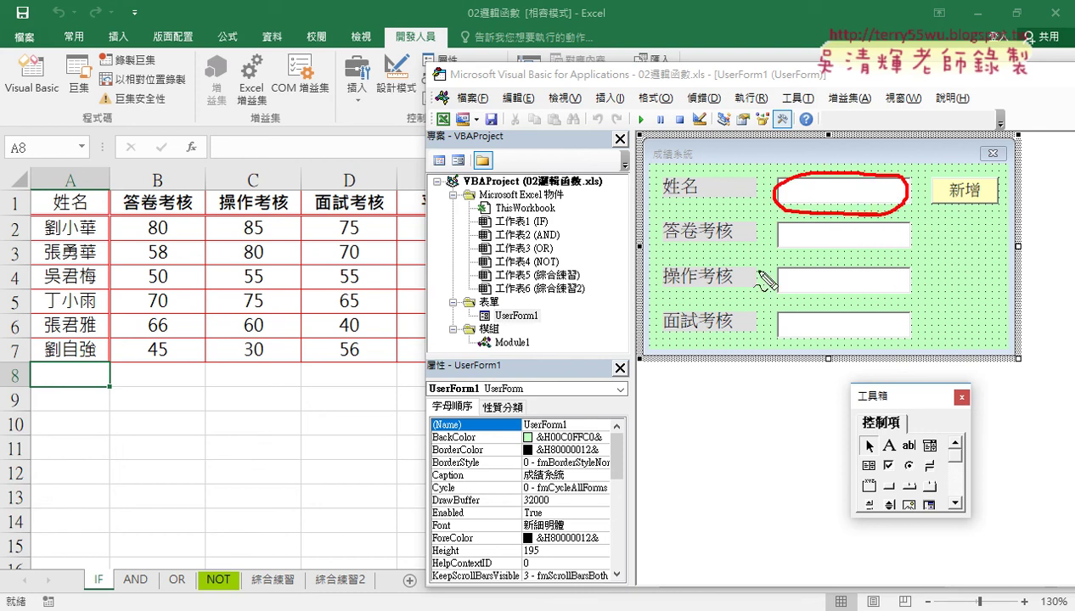
pyautogui.moveTo(755, 284)
pyautogui.mouseDown()
pyautogui.moveTo(768, 225)
pyautogui.moveTo(817, 205)
pyautogui.mouseUp()
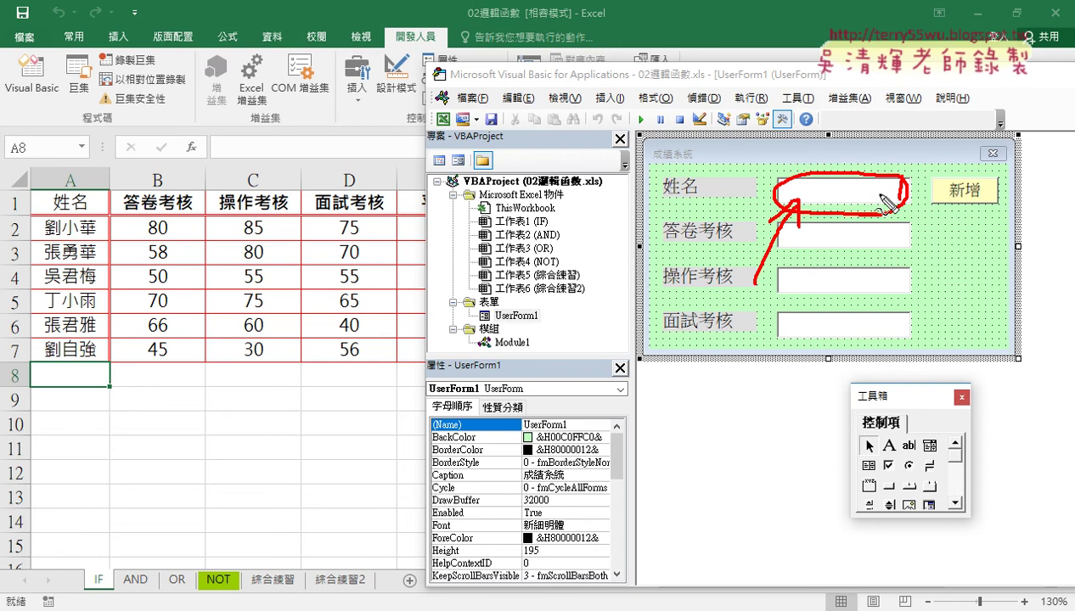
pyautogui.press('Escape')
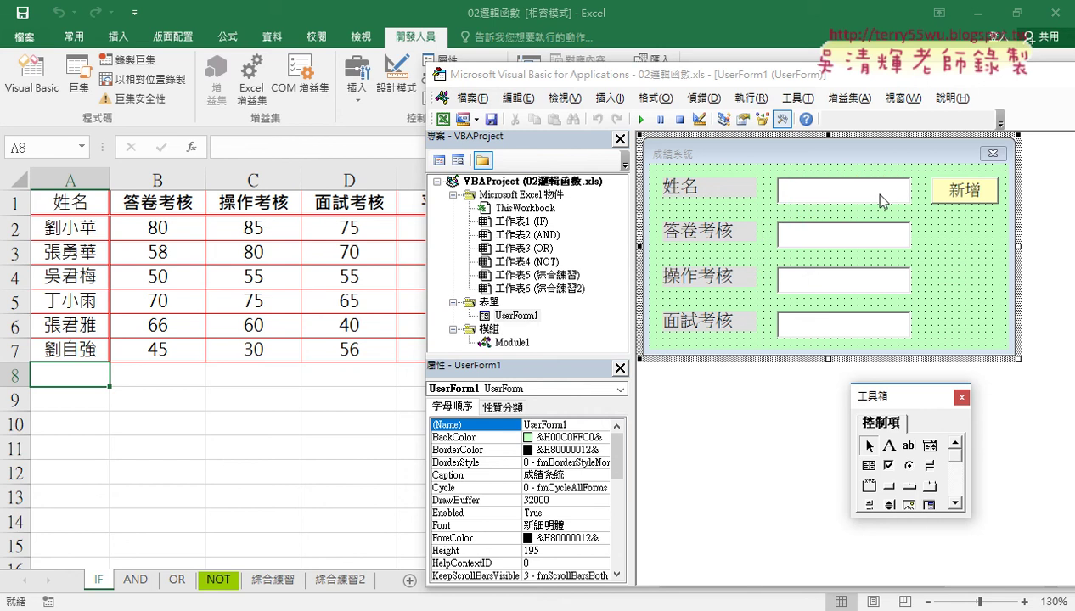
# Step: Select the 姓名 text box and mark its Name property, TextBox1
pyautogui.click(879, 200)
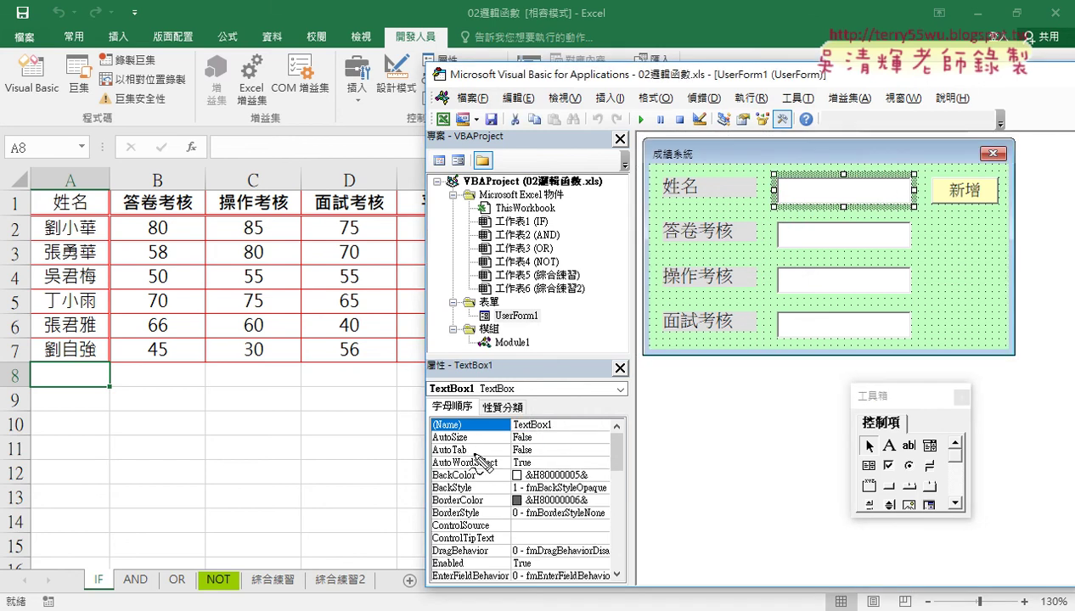
pyautogui.moveTo(507, 408); pyautogui.dragTo(497, 442)
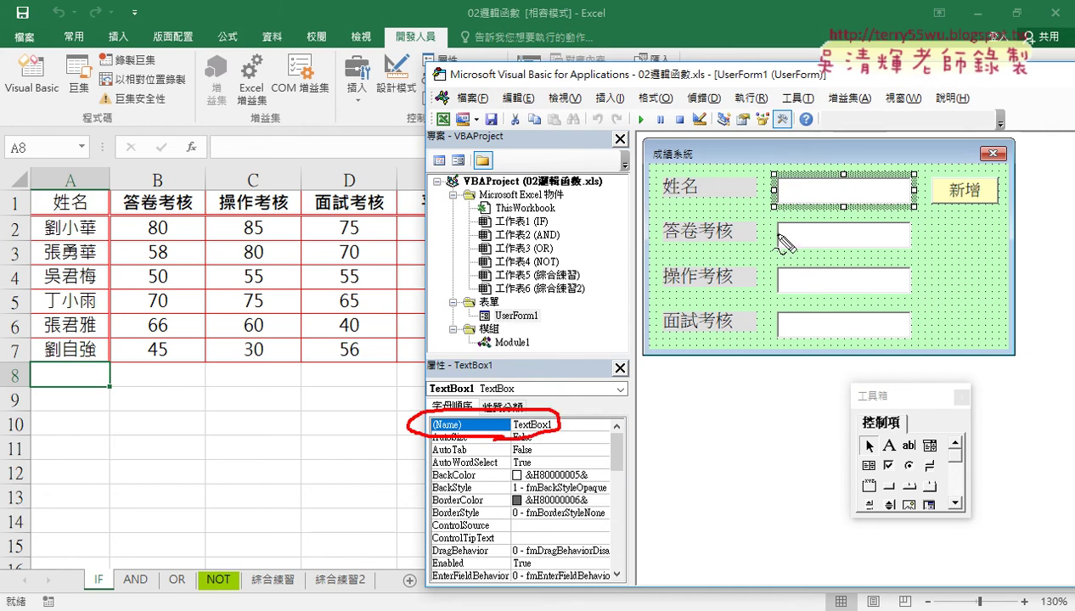
pyautogui.moveTo(774, 192); pyautogui.dragTo(536, 403)
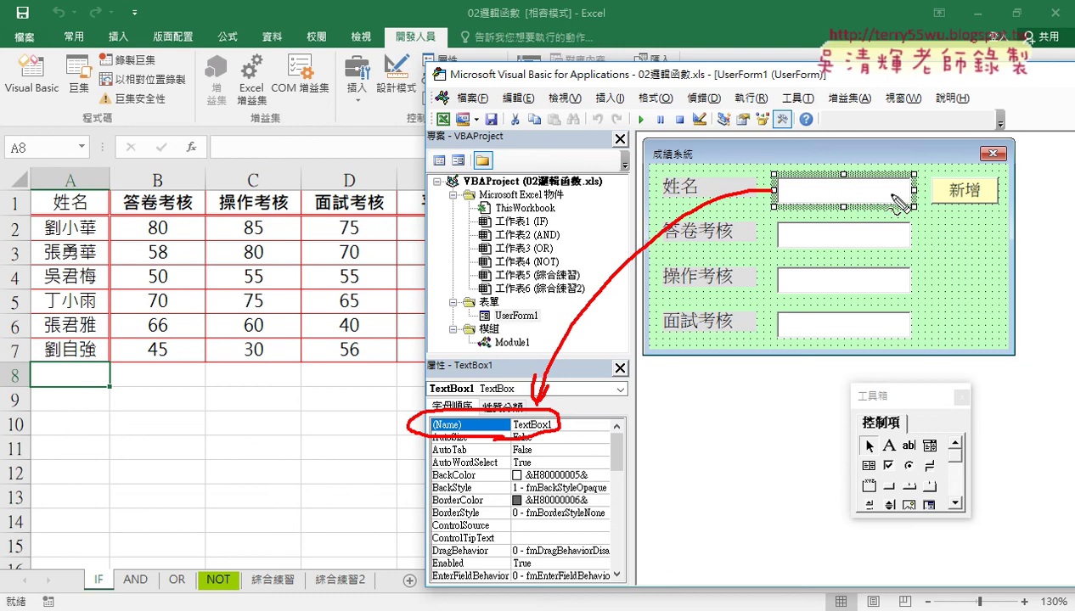
pyautogui.moveTo(856, 211); pyautogui.dragTo(862, 217)
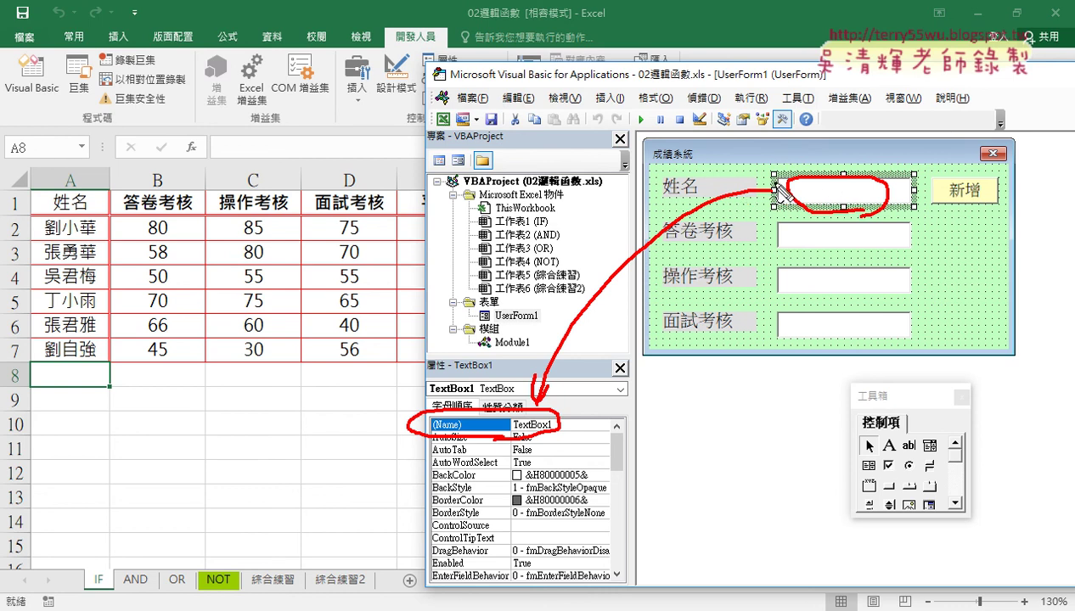
pyautogui.press('Escape')
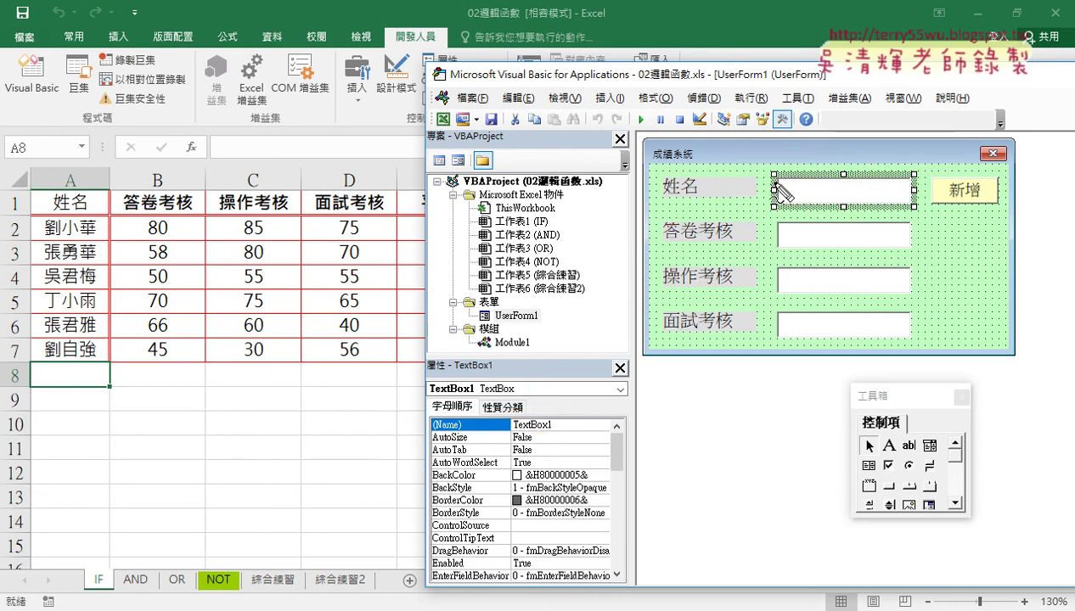
pyautogui.moveTo(825, 213)
pyautogui.mouseDown()
pyautogui.moveTo(30, 377)
pyautogui.moveTo(25, 367)
pyautogui.moveTo(72, 383)
pyautogui.mouseUp()
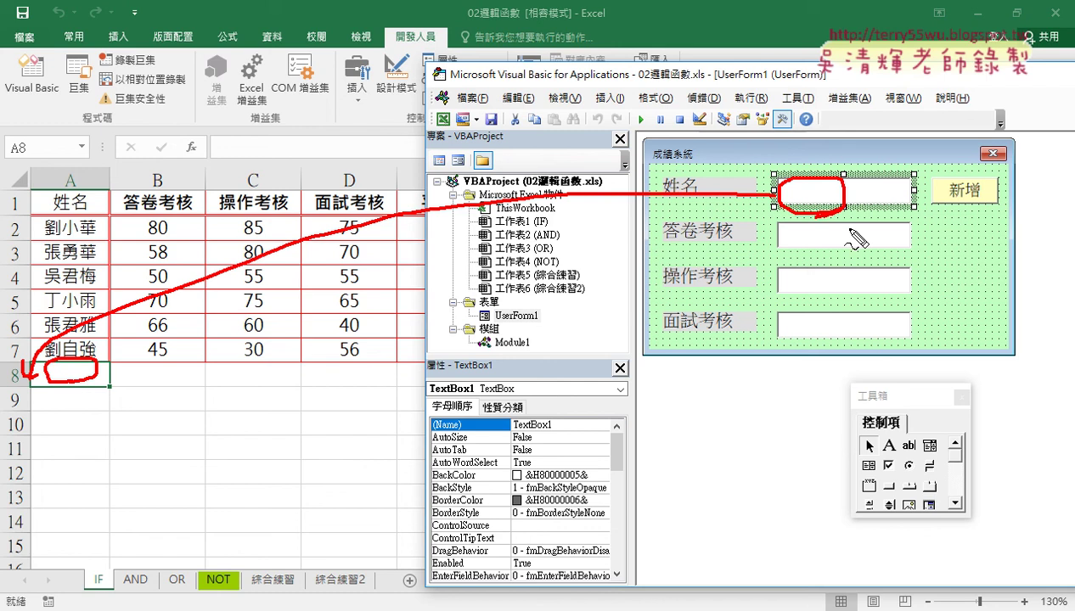
pyautogui.moveTo(817, 218); pyautogui.dragTo(840, 245)
pyautogui.moveTo(146, 372); pyautogui.dragTo(195, 384)
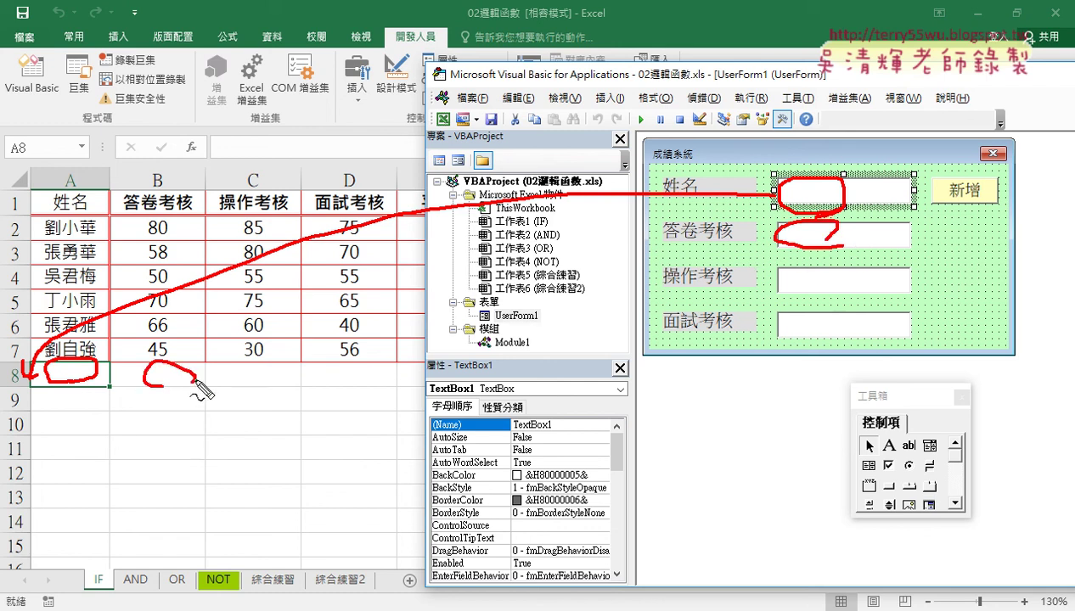
pyautogui.moveTo(785, 274); pyautogui.dragTo(841, 271)
pyautogui.moveTo(245, 380); pyautogui.dragTo(263, 378)
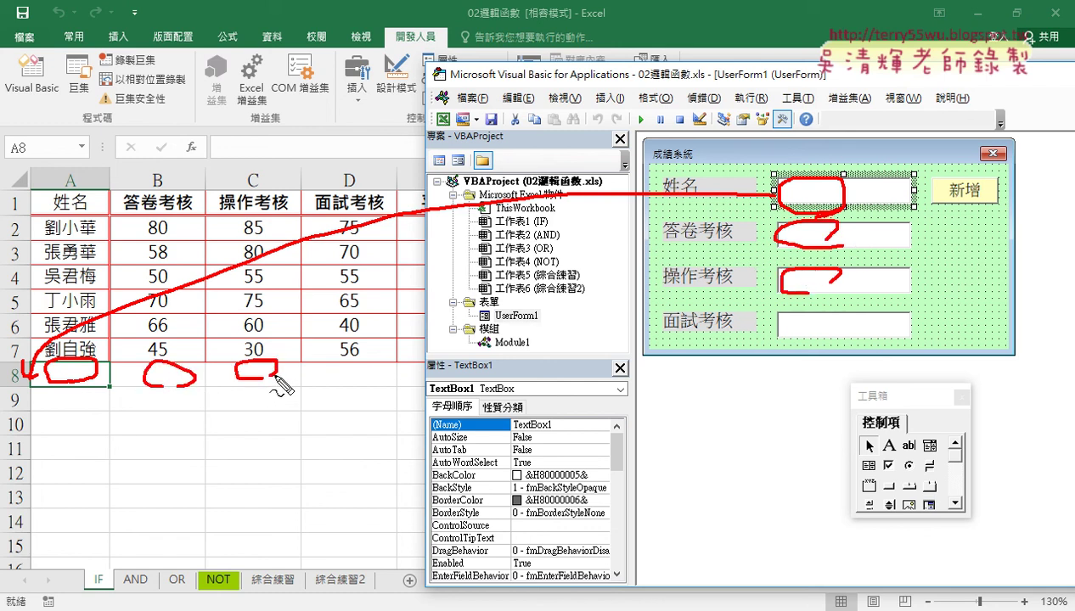
pyautogui.moveTo(785, 316); pyautogui.dragTo(840, 322)
pyautogui.moveTo(349, 382); pyautogui.dragTo(367, 389)
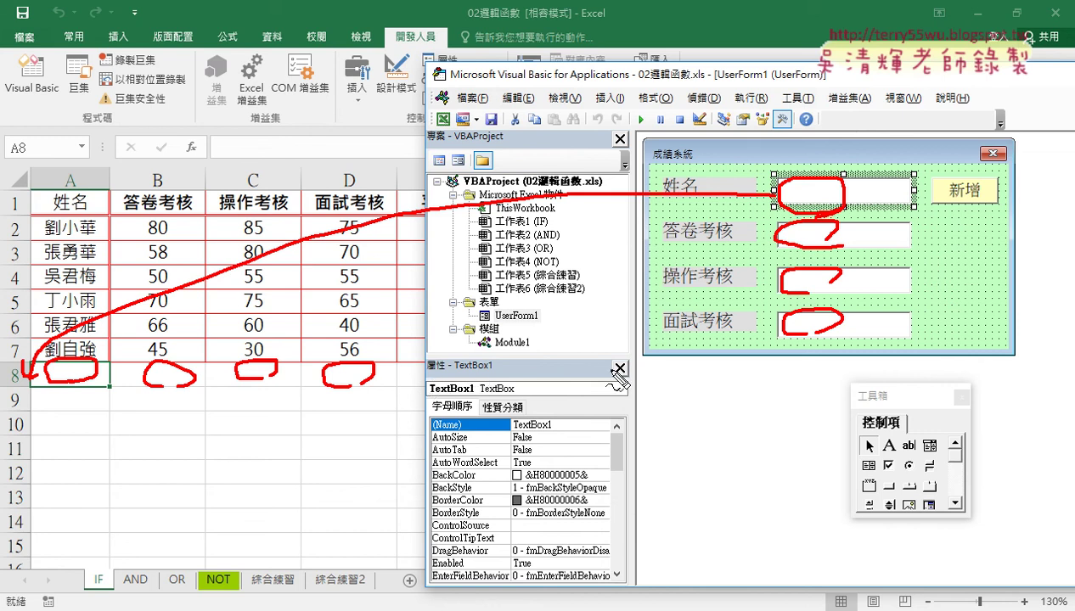
pyautogui.press('Escape')
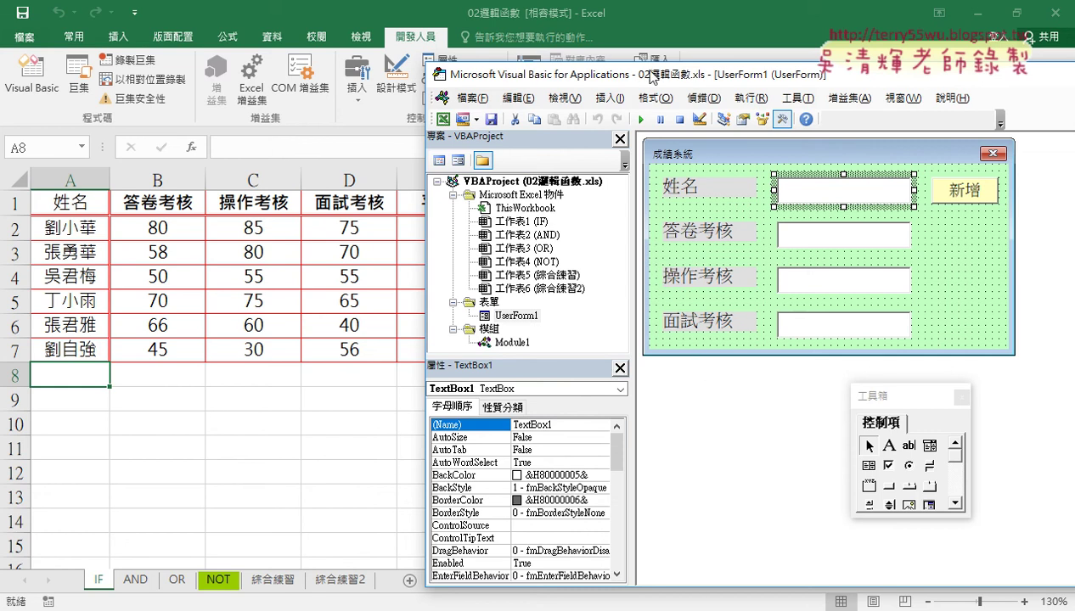
# Step: Rearrange the editor window and toolbox, and select the whole UserForm1
pyautogui.moveTo(652, 77); pyautogui.dragTo(361, 64)
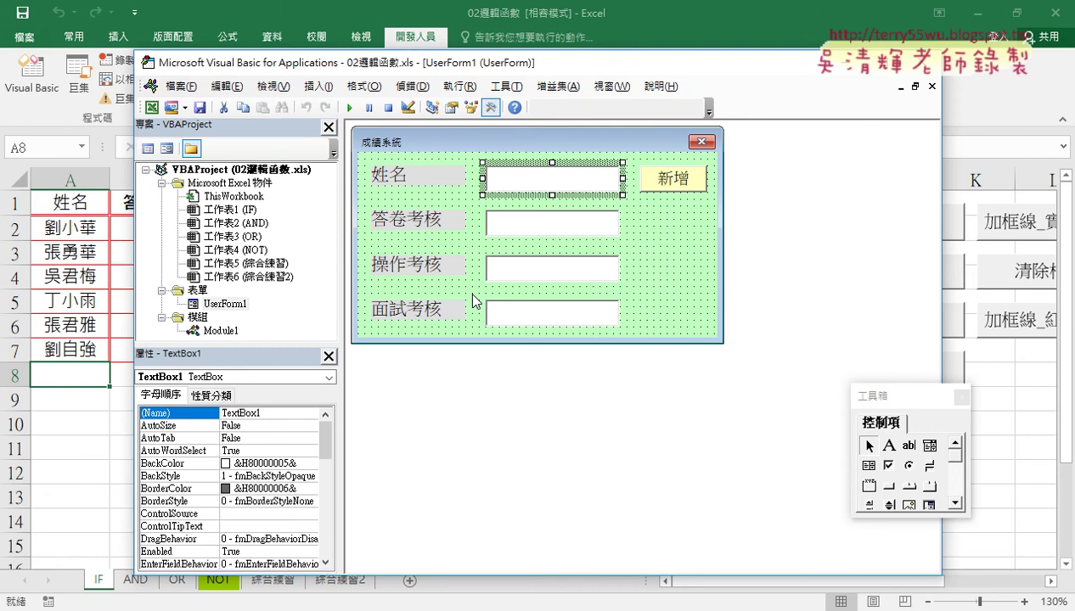
pyautogui.moveTo(906, 396); pyautogui.dragTo(794, 134)
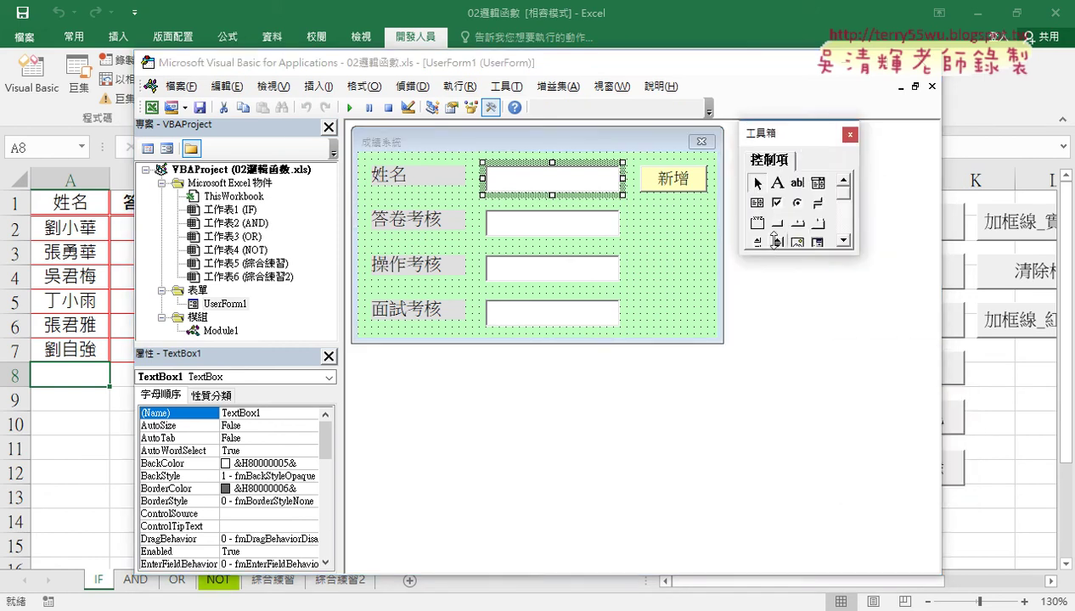
pyautogui.click(695, 287)
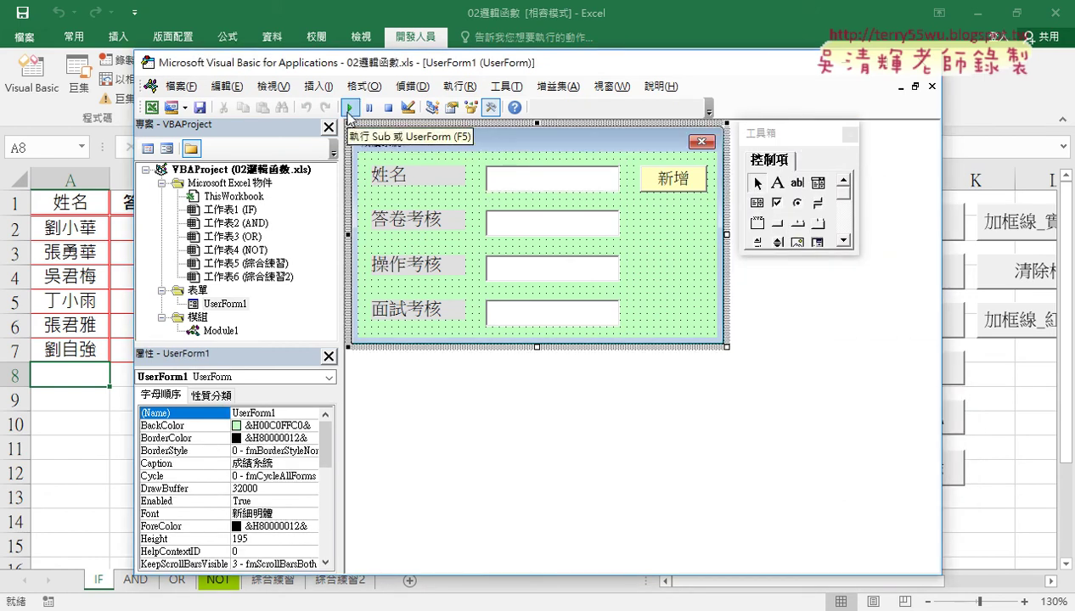
# Step: Run the 成績系統 form, close it, and close the VBA editor
pyautogui.click(348, 109)
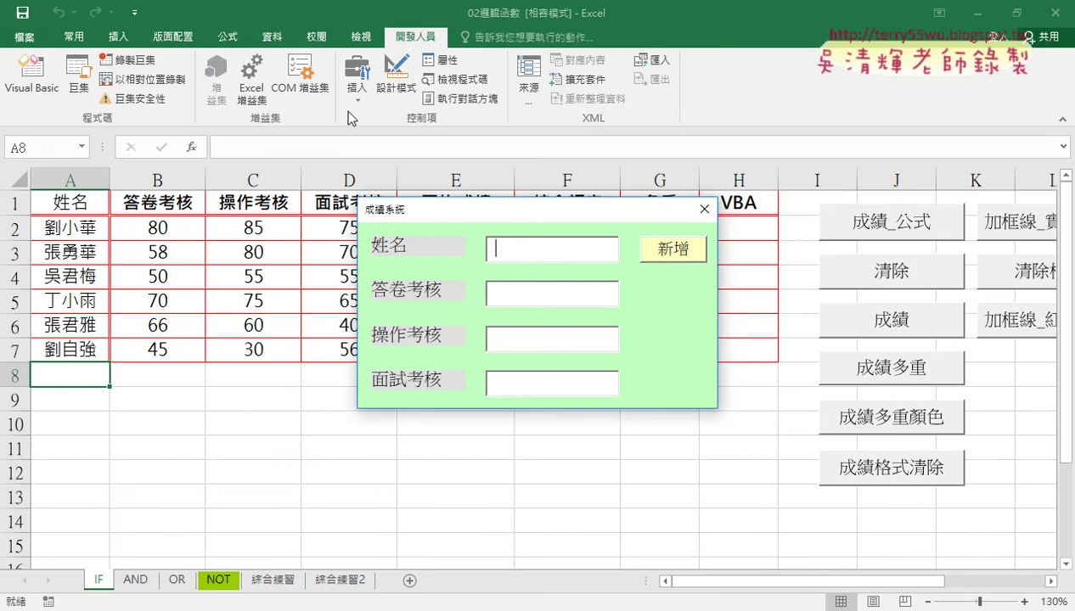
pyautogui.click(705, 210)
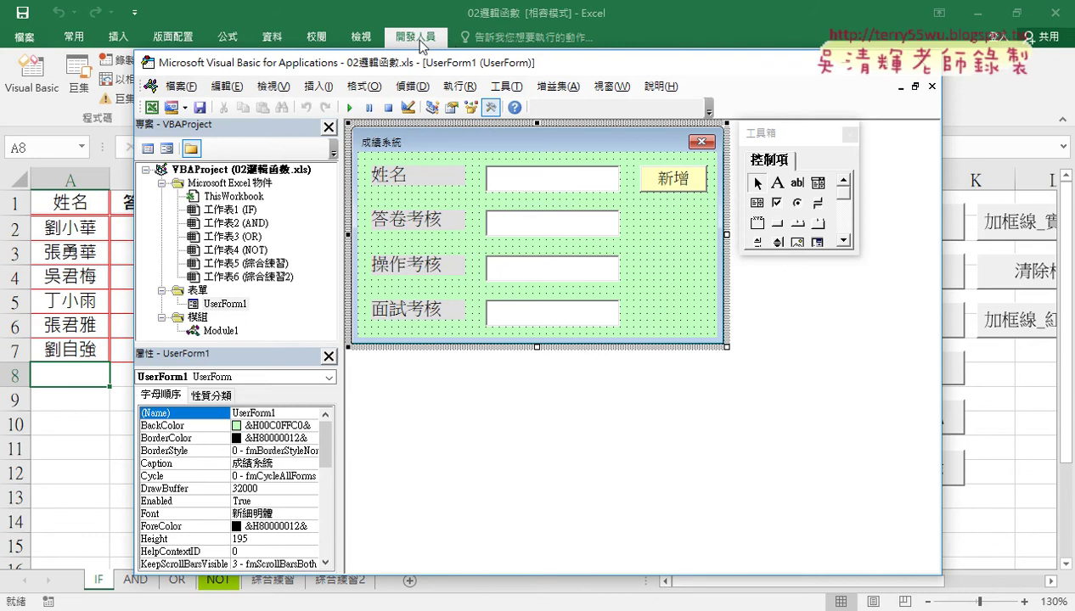
pyautogui.click(925, 65)
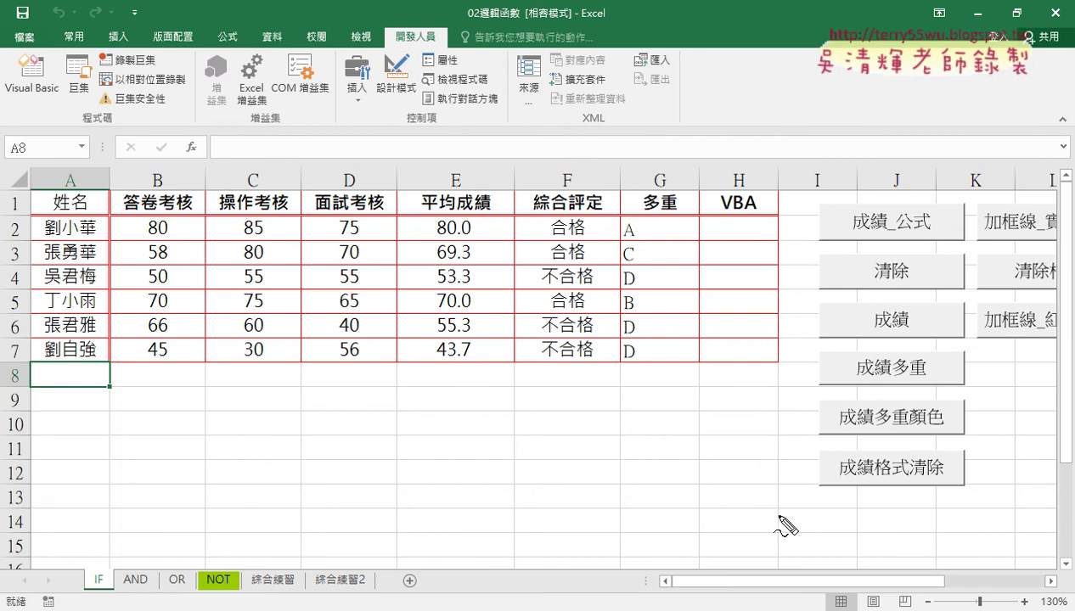
# Step: Outline the spot below the 成績格式清除 button, then launch the Visual Basic editor
pyautogui.moveTo(818, 533); pyautogui.dragTo(964, 535)
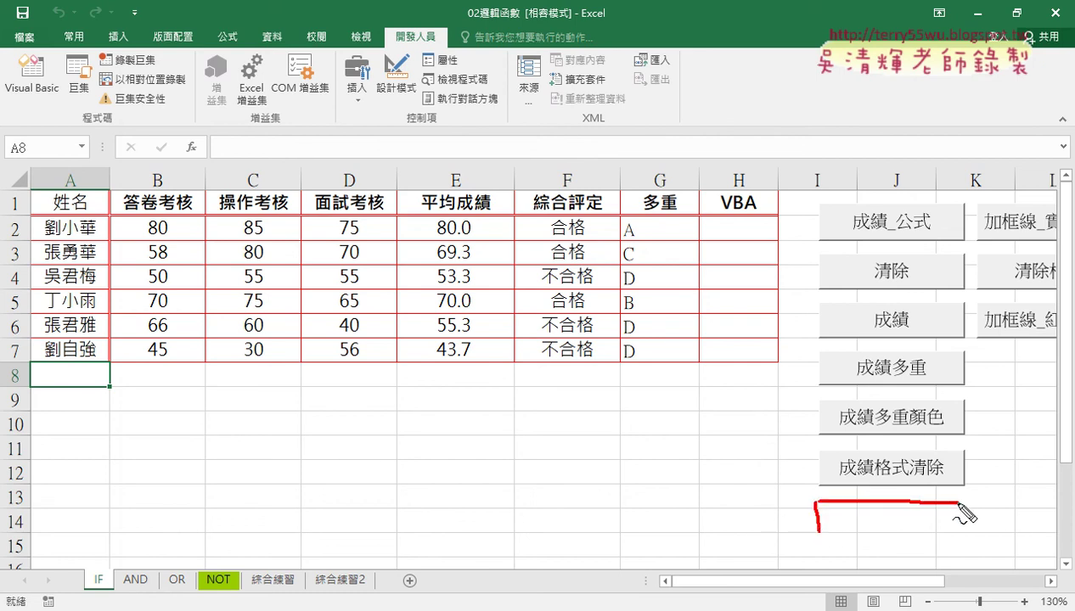
pyautogui.moveTo(842, 535); pyautogui.dragTo(961, 534)
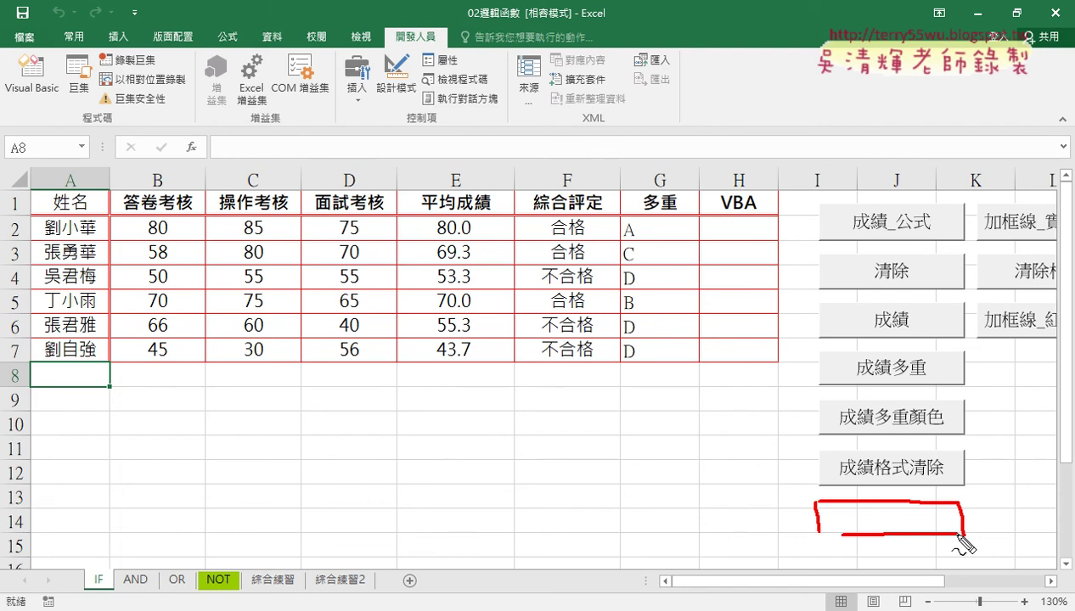
pyautogui.press('Escape')
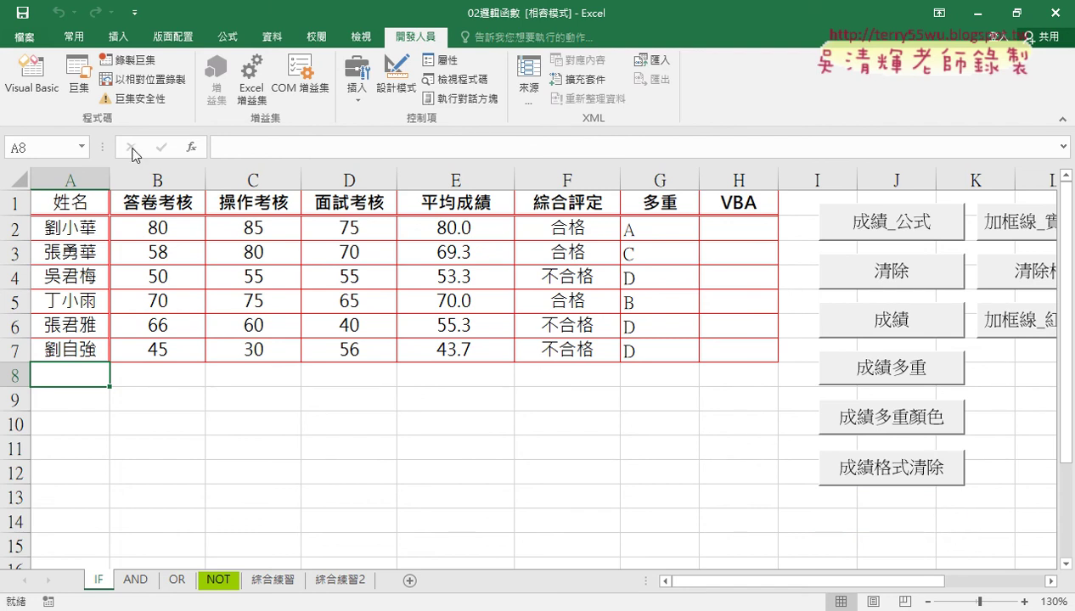
pyautogui.click(37, 90)
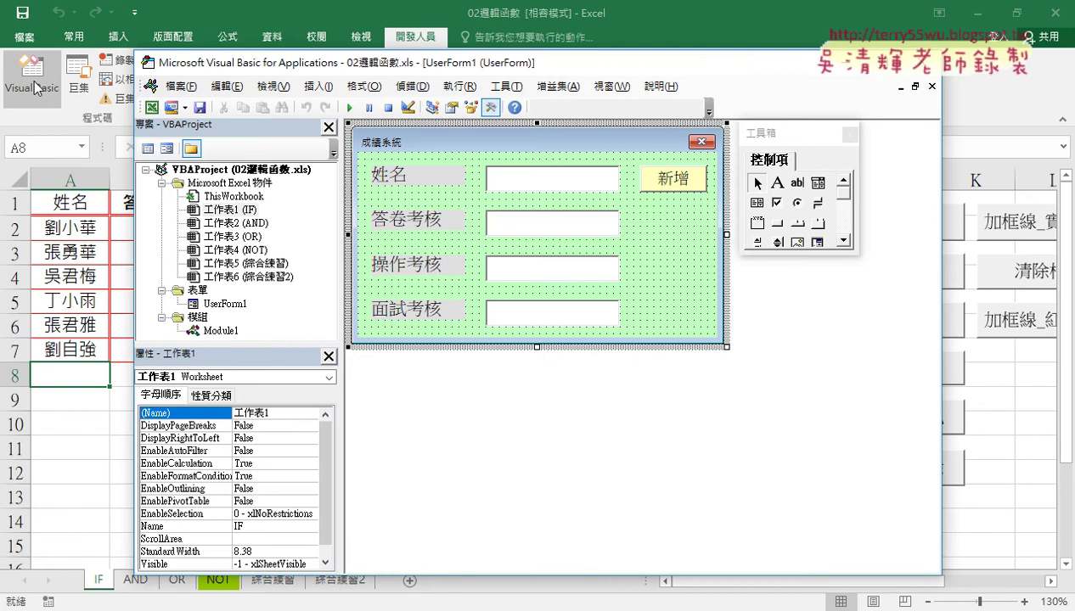
# Step: Open Module1's code and go to the empty line after the last procedure
pyautogui.doubleClick(223, 331)
pyautogui.scroll(-4, 463, 527)
pyautogui.scroll(-8, 464, 527)
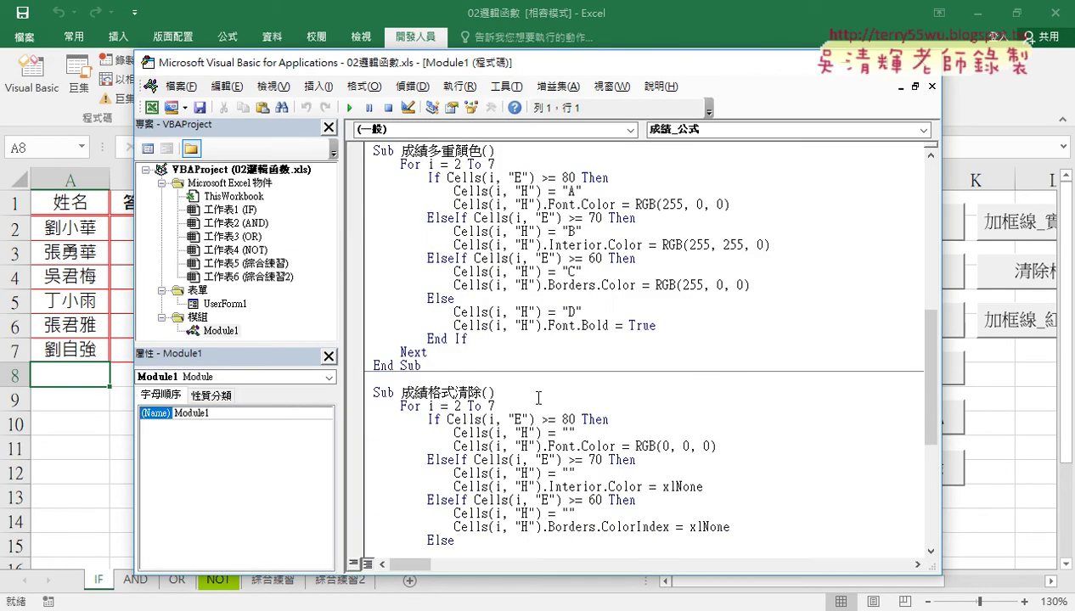
pyautogui.scroll(-6, 463, 527)
pyautogui.click(402, 546)
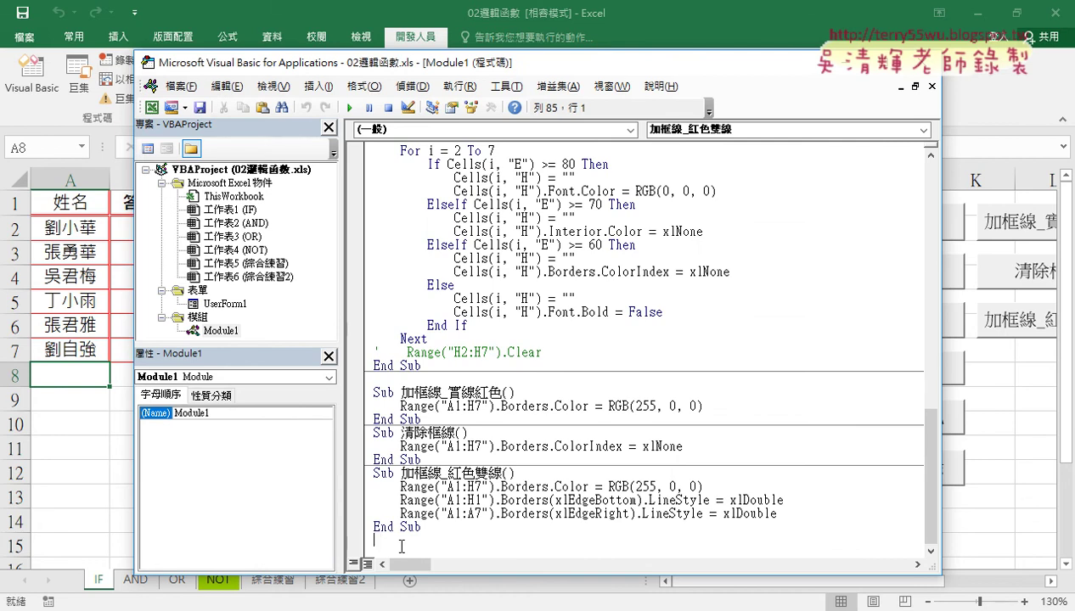
# Step: Declare Sub 啟動表單() and place an indented caret inside the empty procedure
pyautogui.write('su')
pyautogui.write('b ')
pyautogui.write('起勿')
pyautogui.write('動')
pyautogui.write('ㄅ')
pyautogui.write('表')
pyautogui.write('ㄉ單')
pyautogui.press('Return')
pyautogui.press('Return')
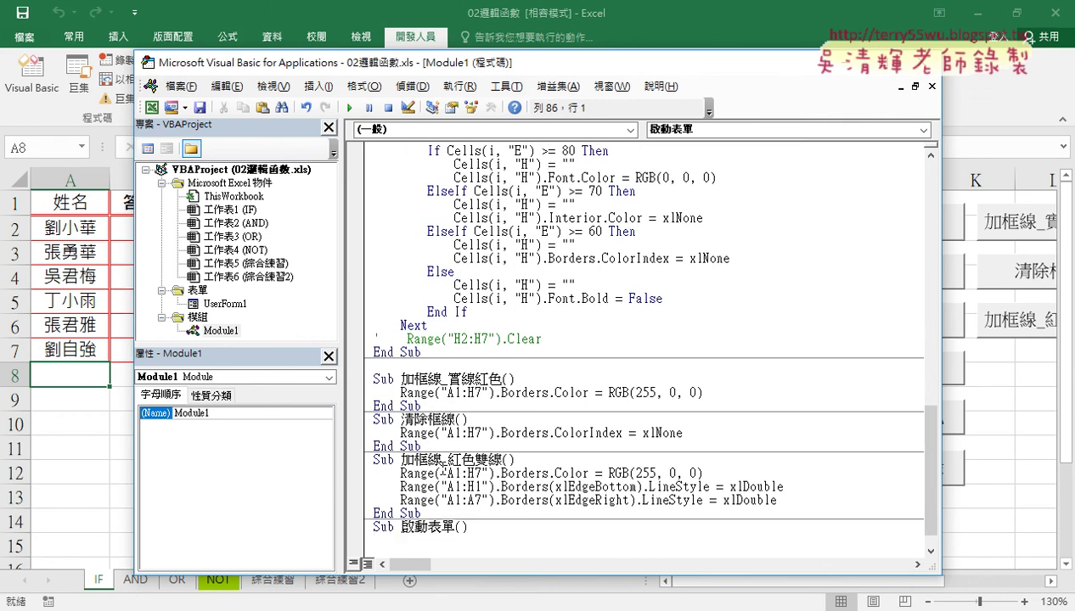
pyautogui.press('Return')
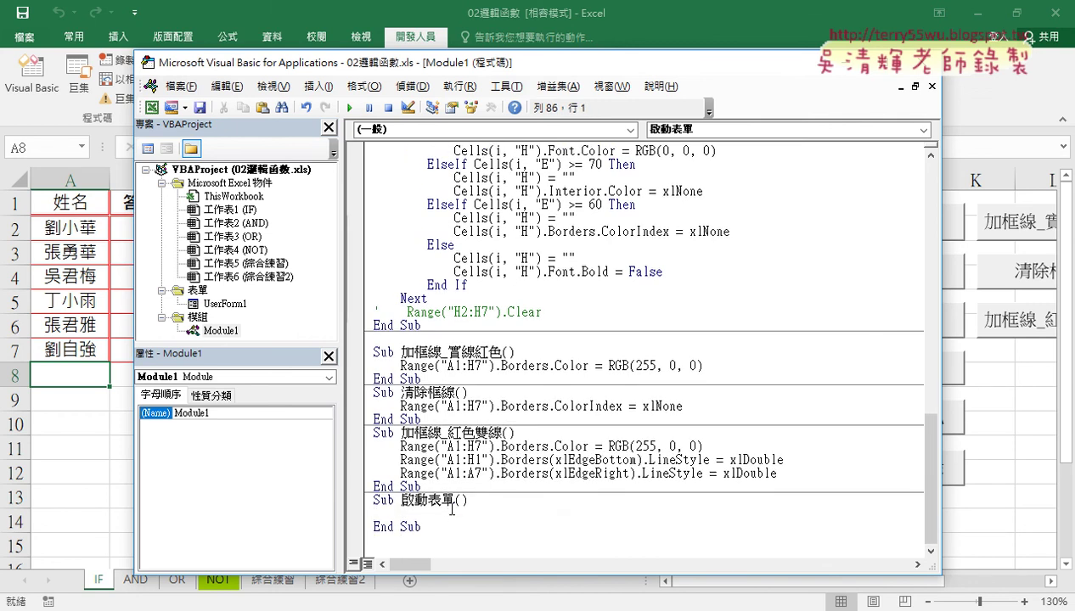
pyautogui.moveTo(374, 501); pyautogui.dragTo(468, 501)
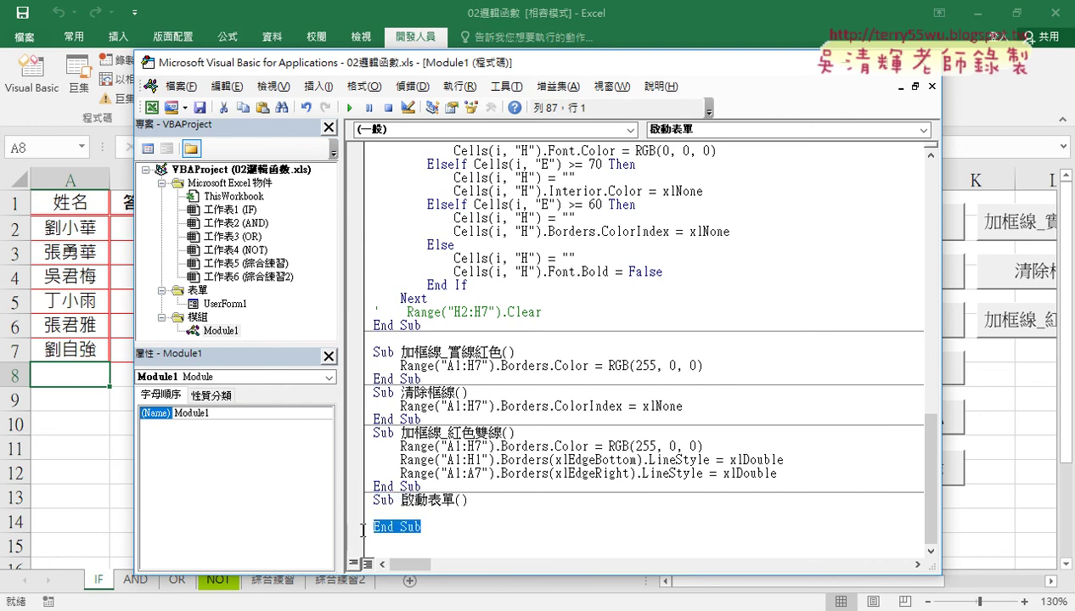
pyautogui.click(434, 515)
pyautogui.press('Tab')
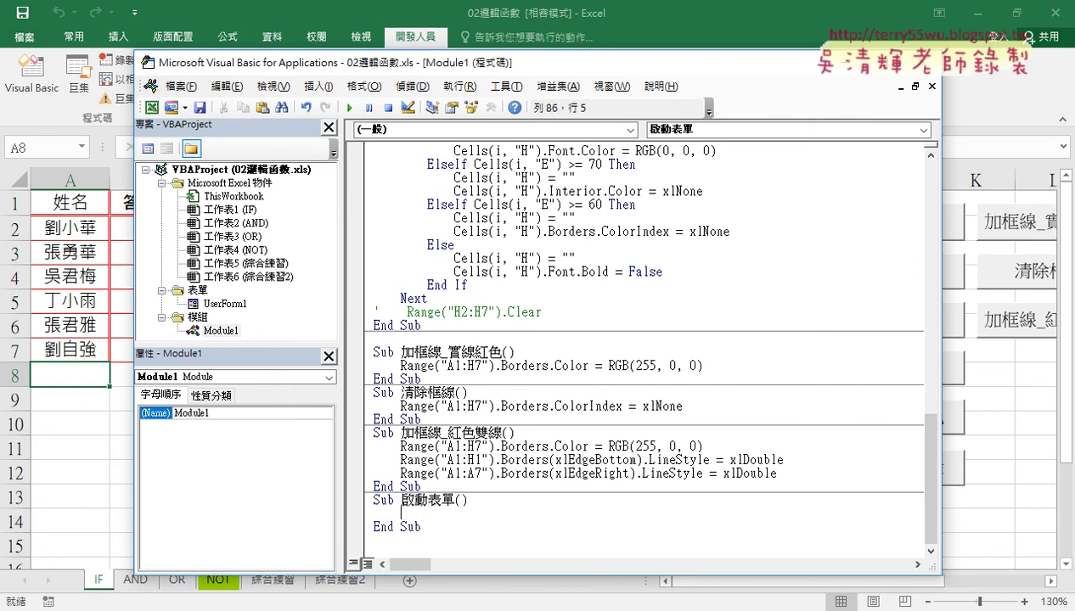
pyautogui.click(225, 303)
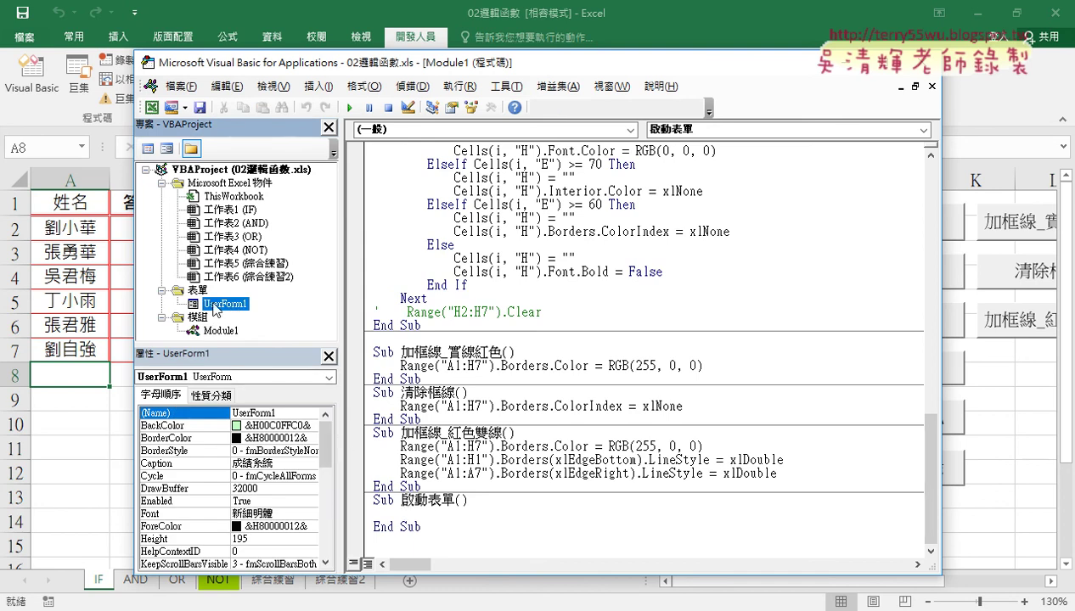
pyautogui.click(429, 517)
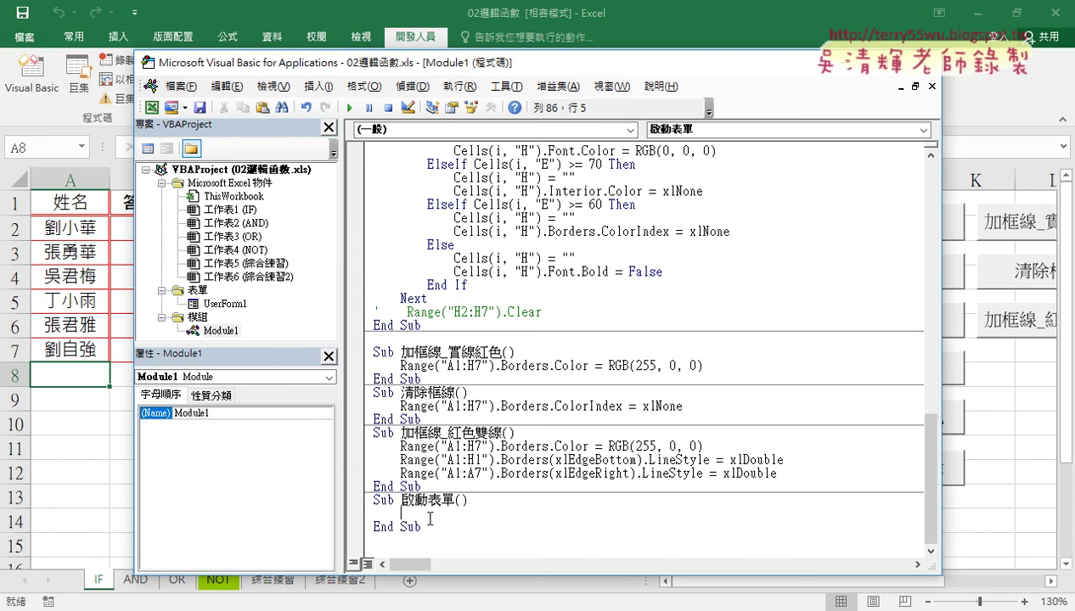
# Step: Type userform1. and pick Show from the member suggestions
pyautogui.write('ㄩ')
pyautogui.press('BackSpace')
pyautogui.write('u')
pyautogui.write('se')
pyautogui.write('r')
pyautogui.write('for')
pyautogui.write('m1')
pyautogui.write('.')
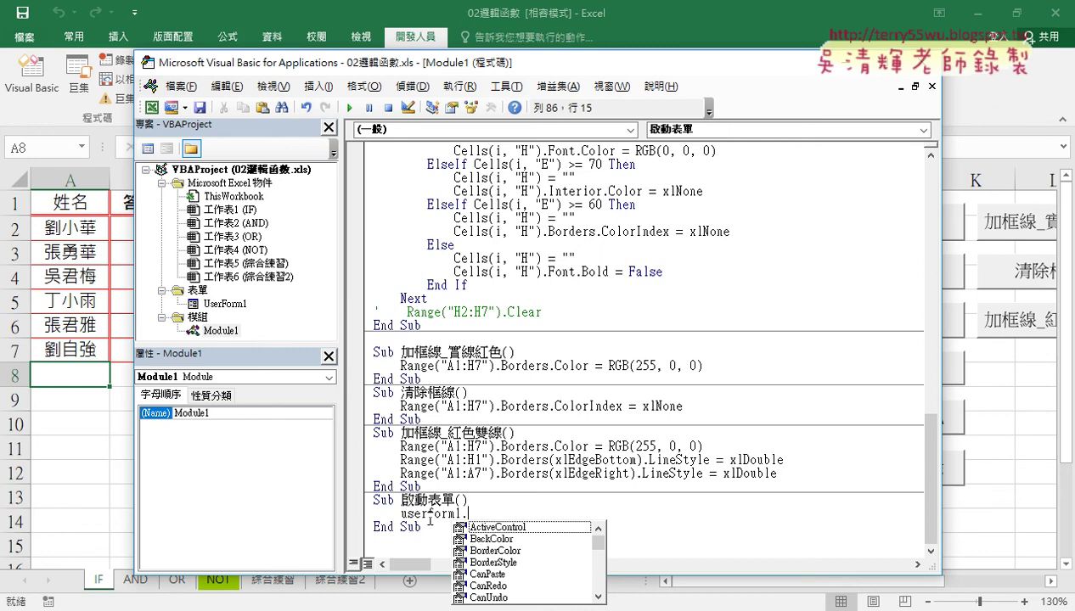
pyautogui.write('s')
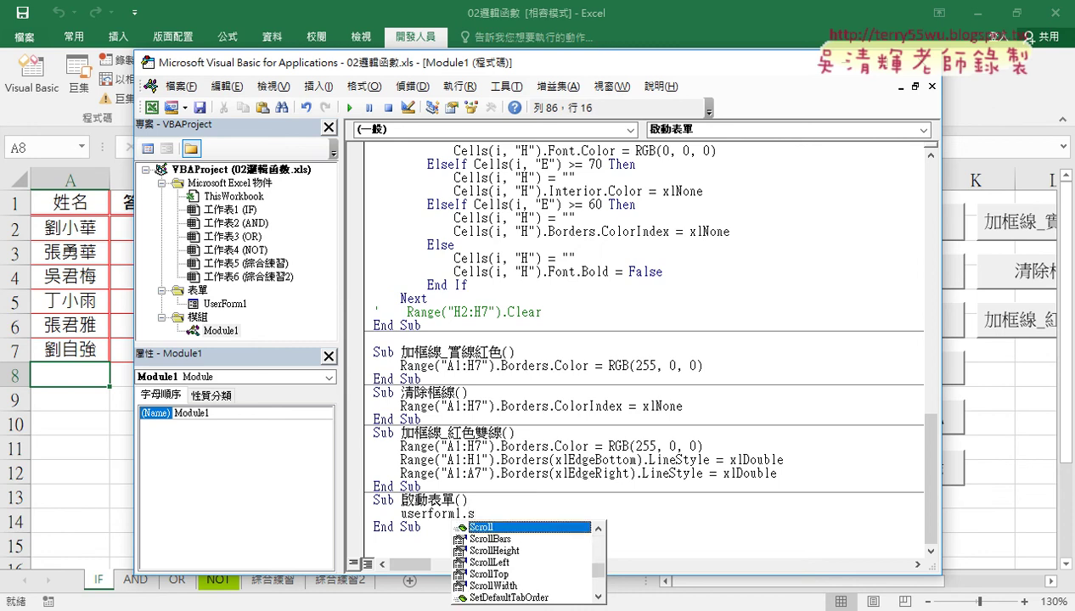
pyautogui.write('h')
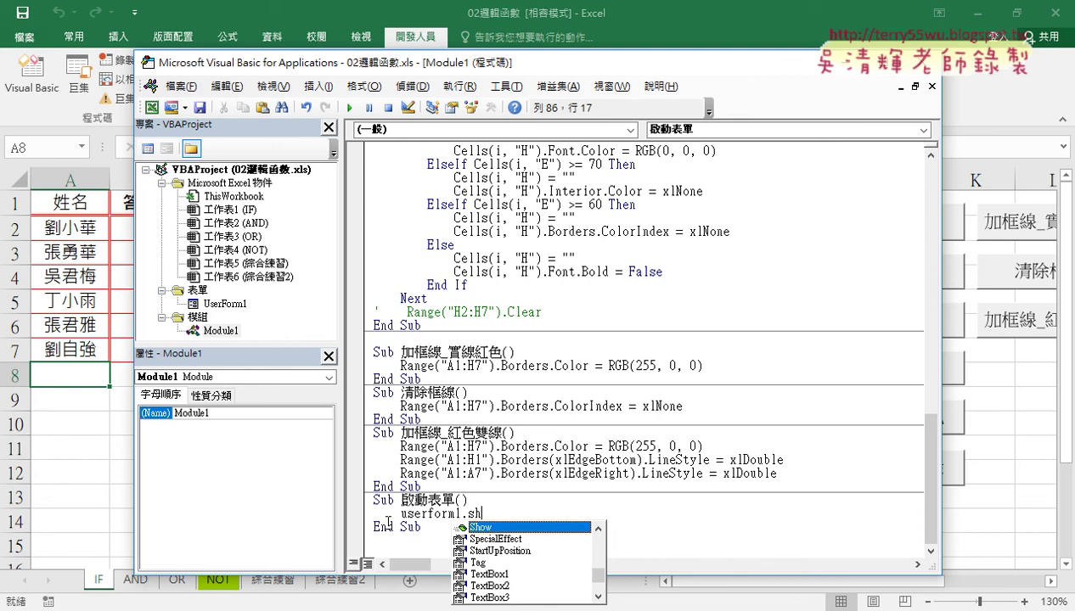
pyautogui.doubleClick(494, 527)
# Step: Reselect the Show member from the suggestion list to finish the line userform1.Show
pyautogui.moveTo(511, 514); pyautogui.dragTo(462, 514)
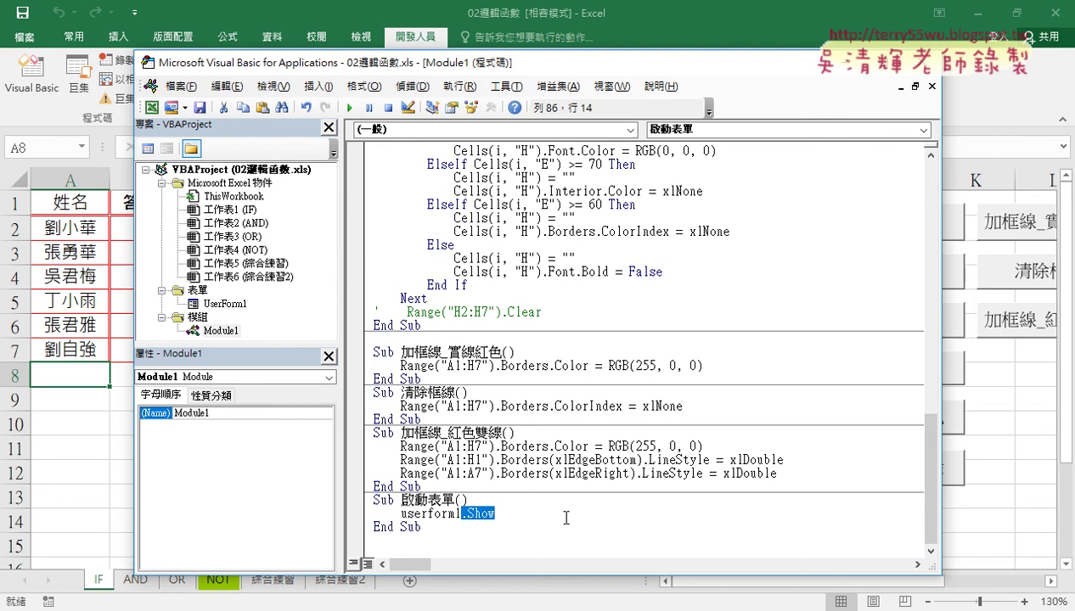
pyautogui.write('.h')
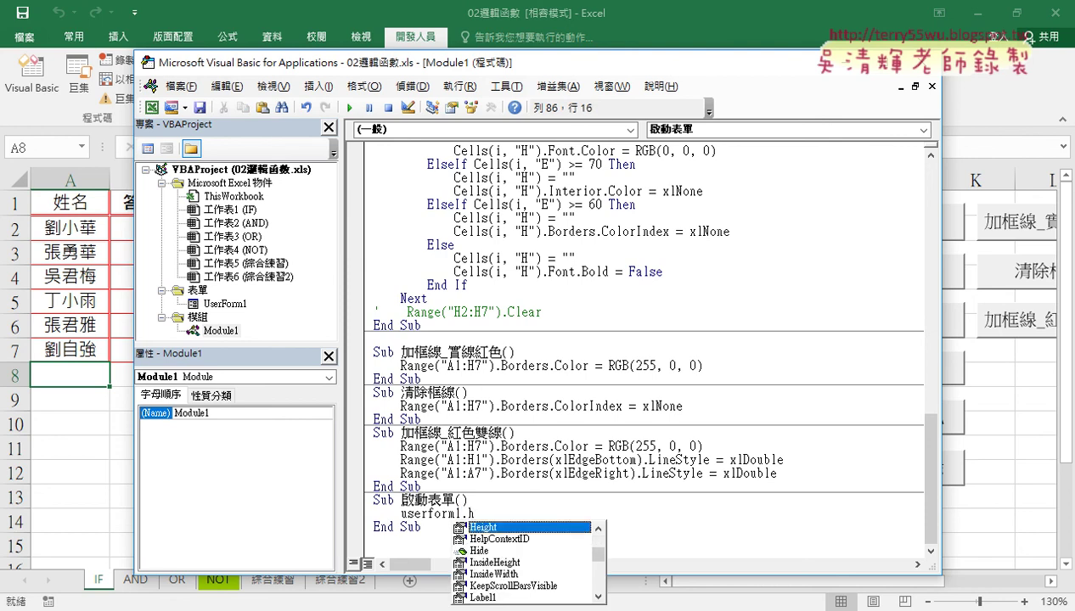
pyautogui.press('Down')
pyautogui.press('Down')
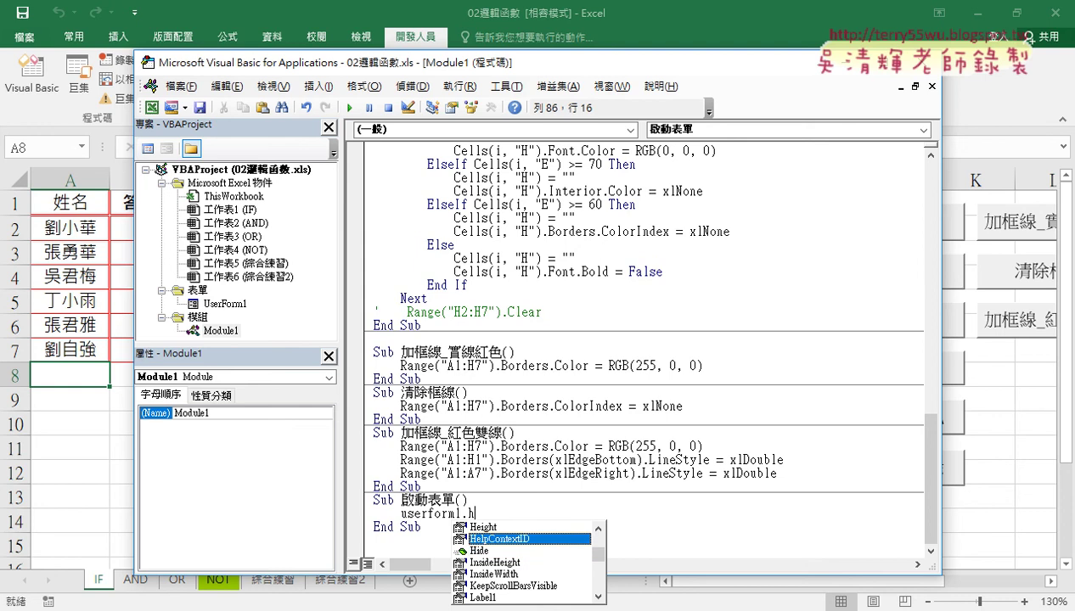
pyautogui.press('Up')
pyautogui.press('Up')
pyautogui.press('Up')
pyautogui.press('Down')
pyautogui.press('Down')
pyautogui.press('Down')
pyautogui.press('Down')
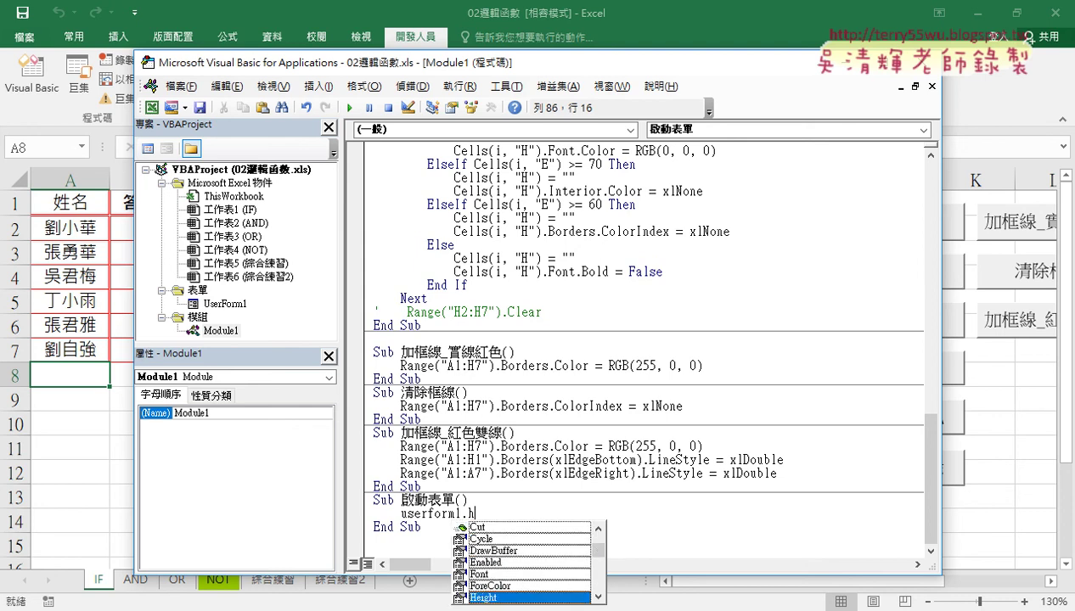
pyautogui.press('Down')
pyautogui.press('Down')
pyautogui.press('Down')
pyautogui.press('Down')
pyautogui.press('Down')
pyautogui.press('Down')
pyautogui.press('Down')
pyautogui.press('Down')
pyautogui.press('Down')
pyautogui.press('Down')
pyautogui.press('Down')
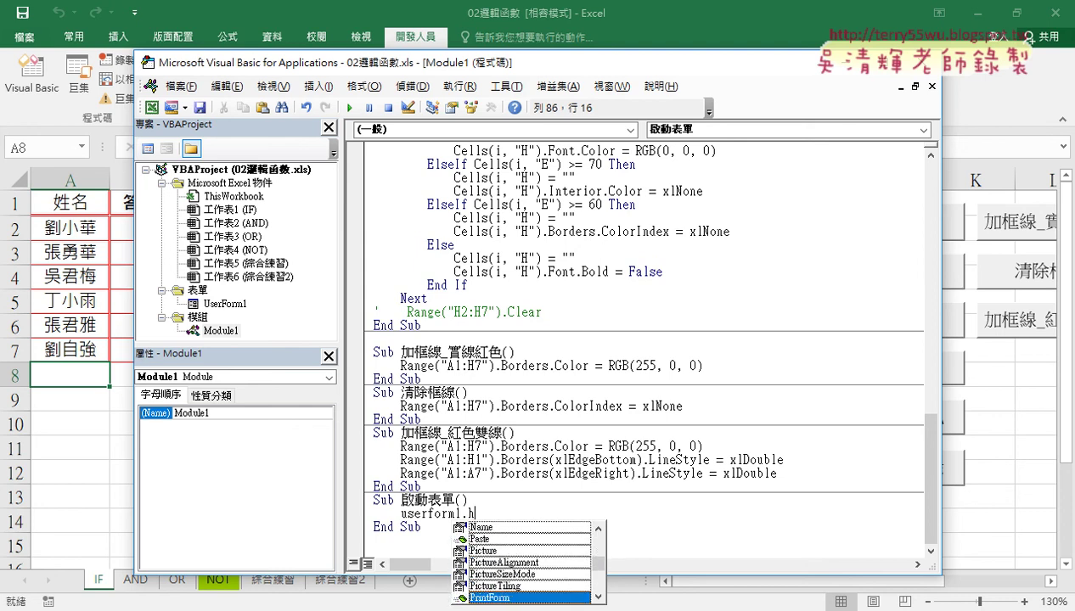
pyautogui.press('Down')
pyautogui.press('Down')
pyautogui.press('Down')
pyautogui.press('Down')
pyautogui.press('Down')
pyautogui.press('Down')
pyautogui.press('Down')
pyautogui.press('Down')
pyautogui.press('Down')
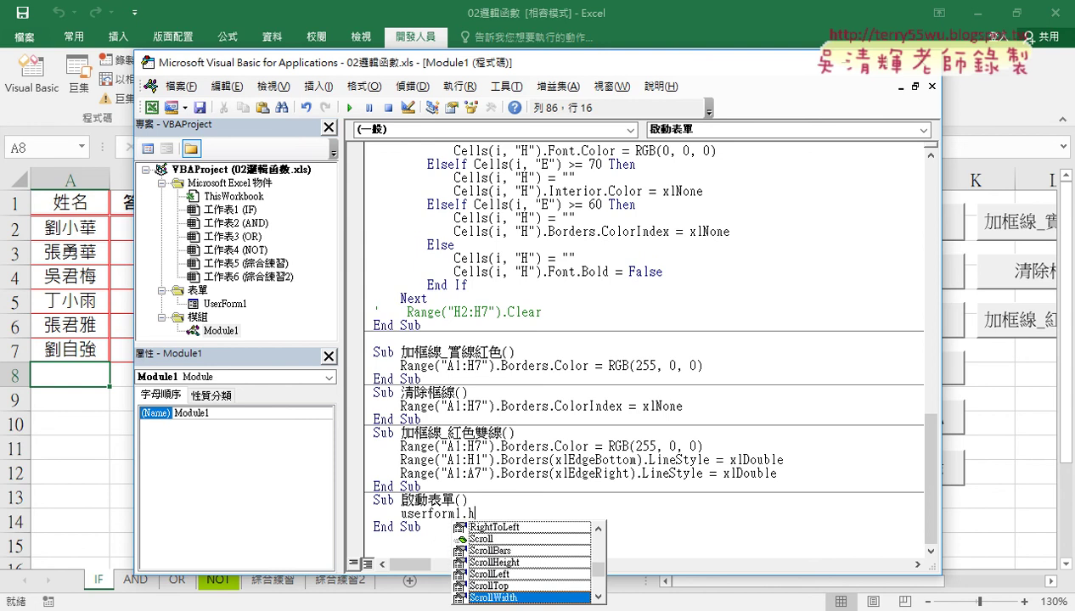
pyautogui.press('Down')
pyautogui.press('Down')
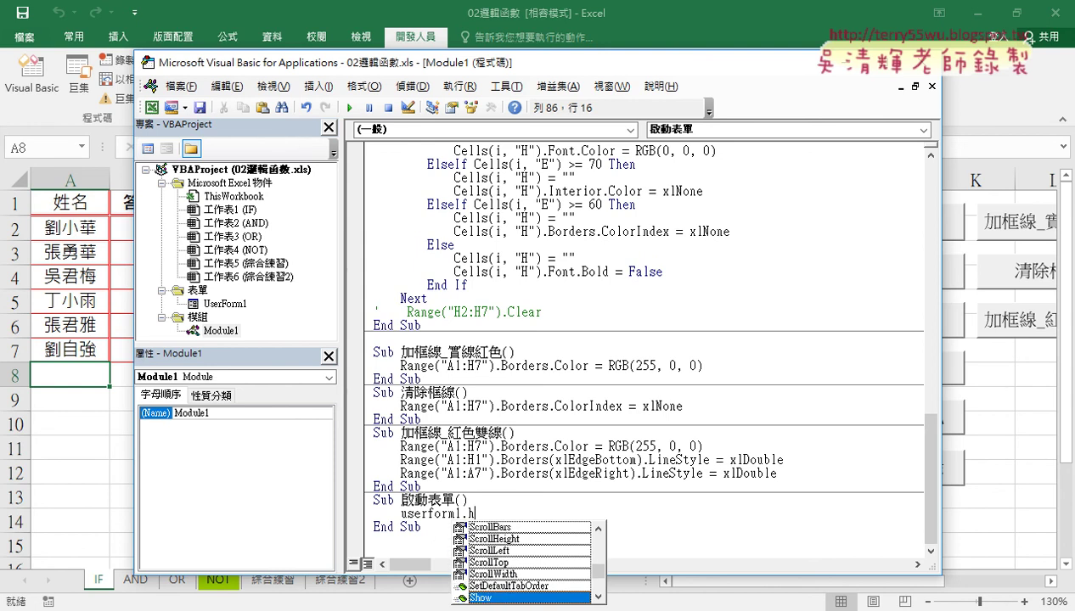
pyautogui.doubleClick(513, 598)
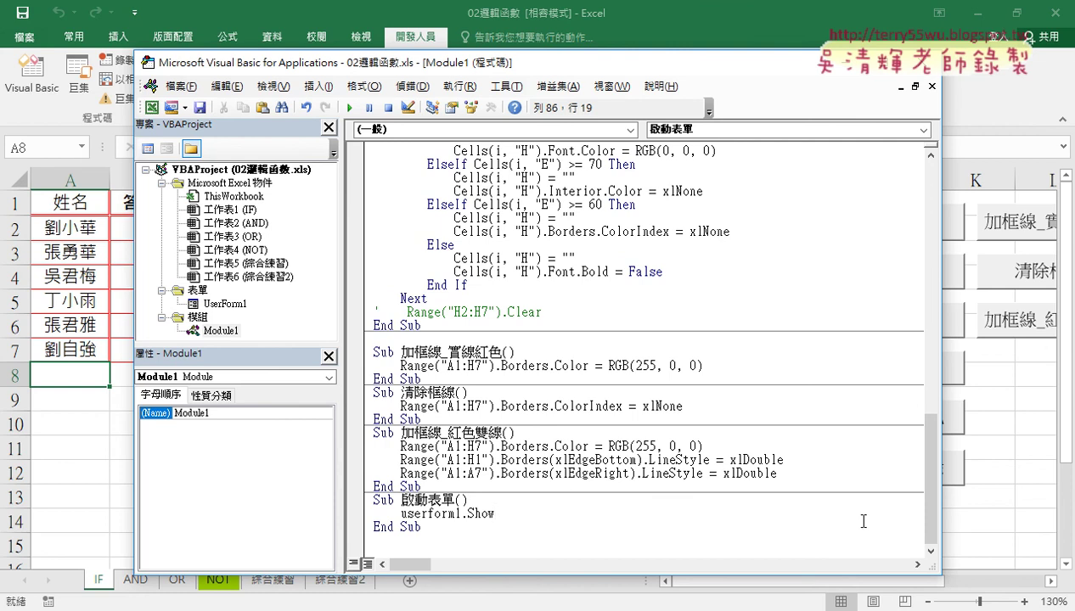
# Step: Shrink and shift the editor, run the 成績系統 form, close it, and return to the sheet
pyautogui.moveTo(940, 516); pyautogui.dragTo(810, 517)
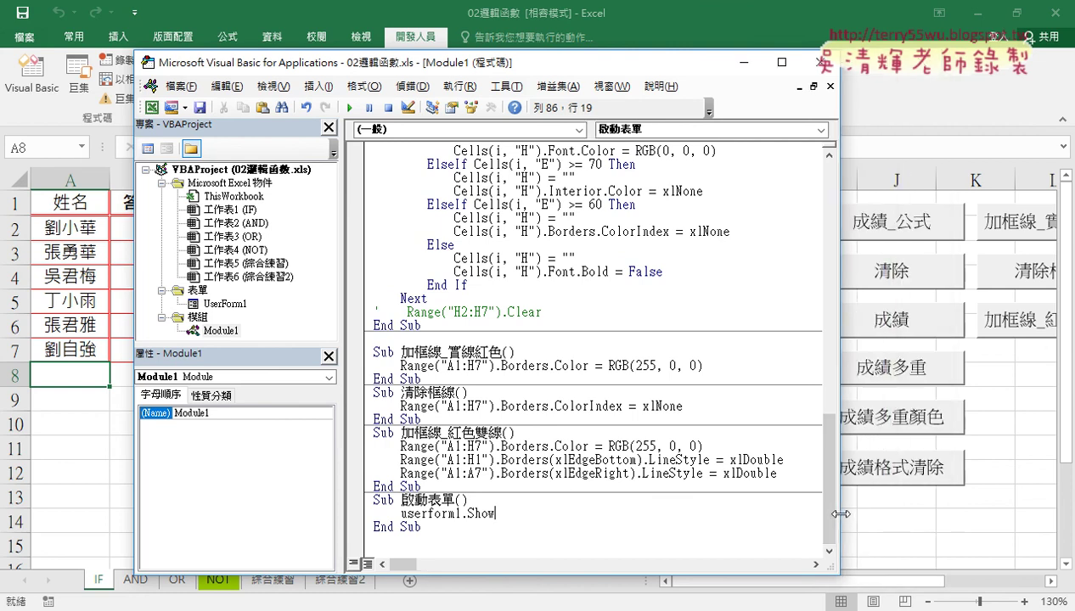
pyautogui.moveTo(450, 63); pyautogui.dragTo(797, 52)
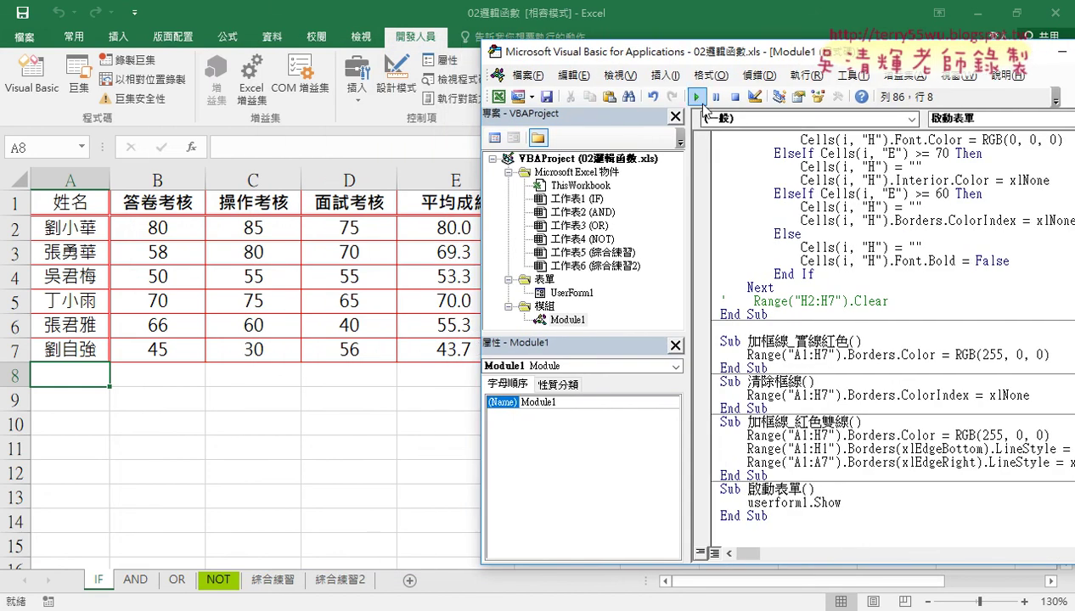
pyautogui.click(696, 98)
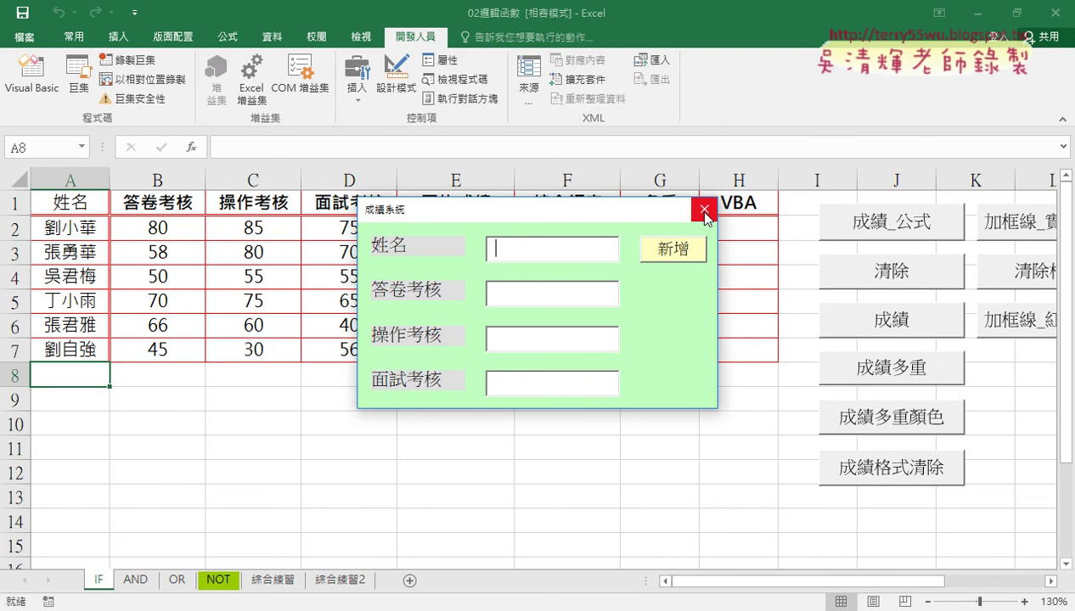
pyautogui.click(704, 211)
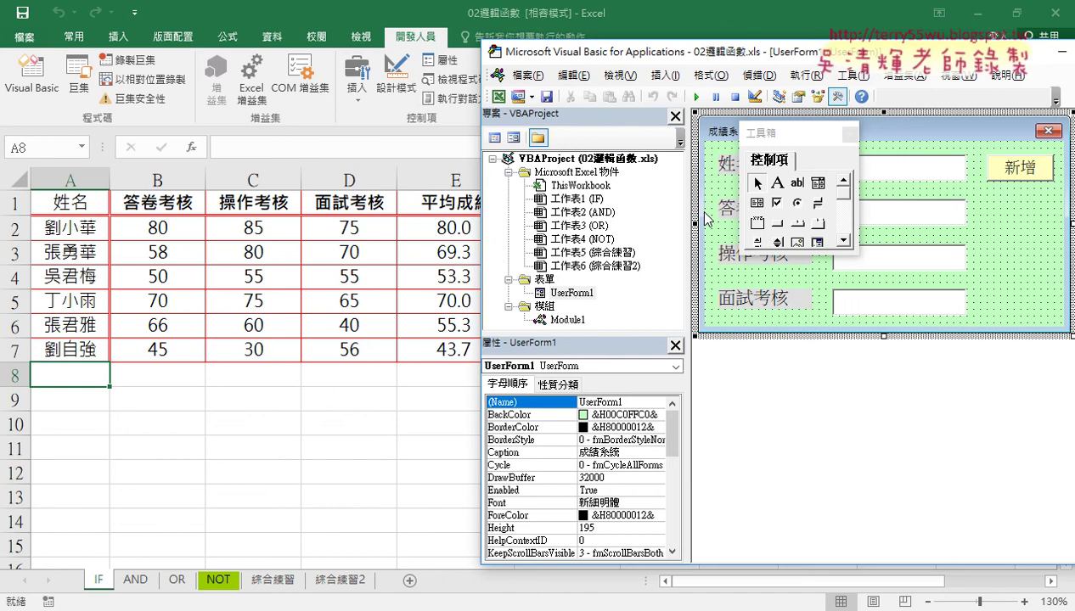
pyautogui.click(412, 418)
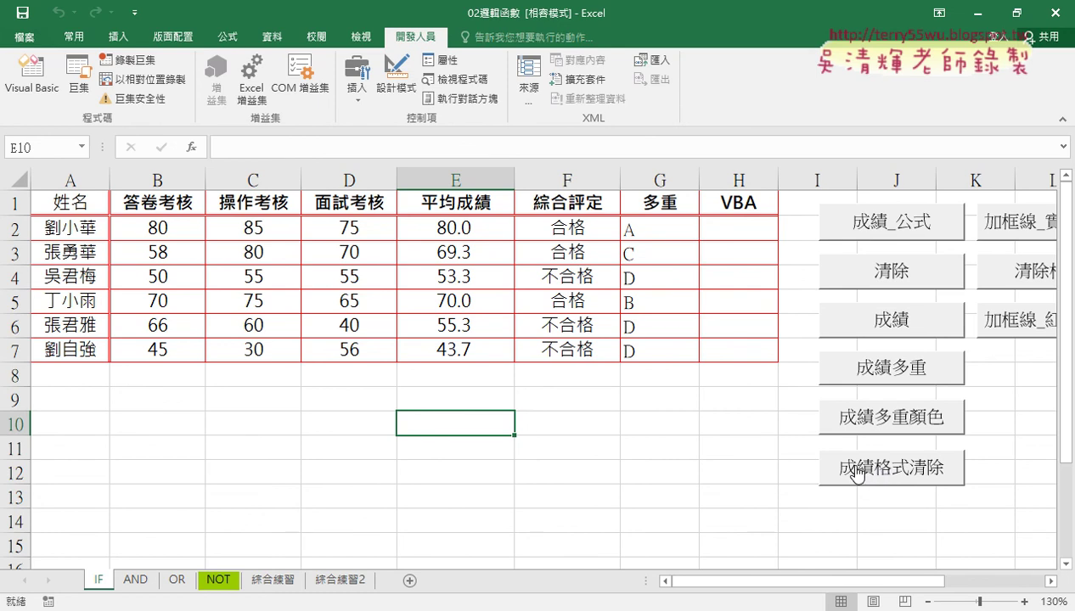
# Step: Copy the 成績格式清除 button and paste the copy at cell I13
pyautogui.rightClick(849, 474)
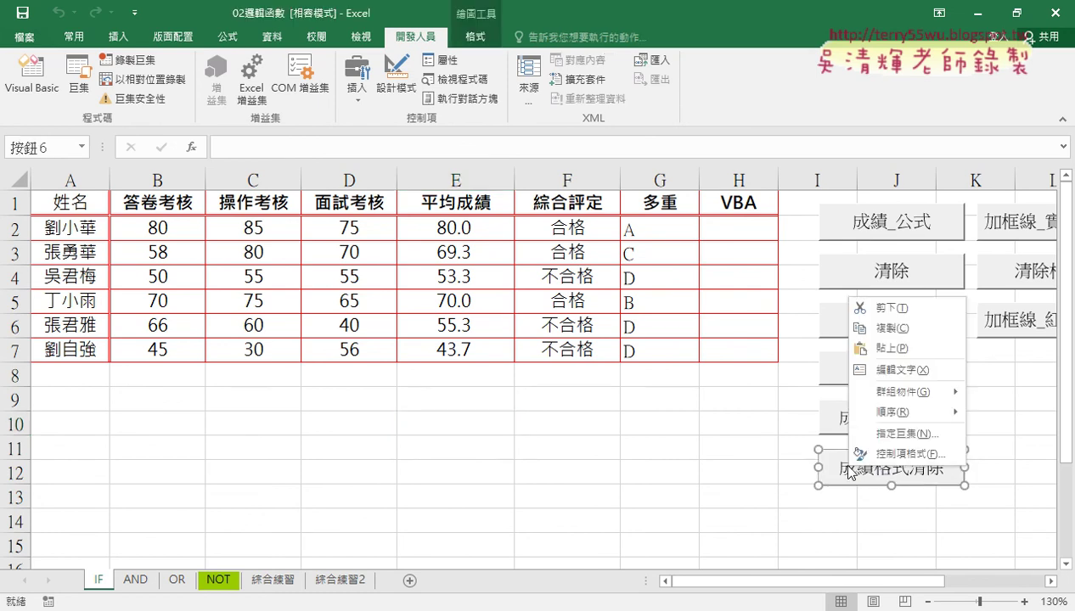
pyautogui.click(857, 329)
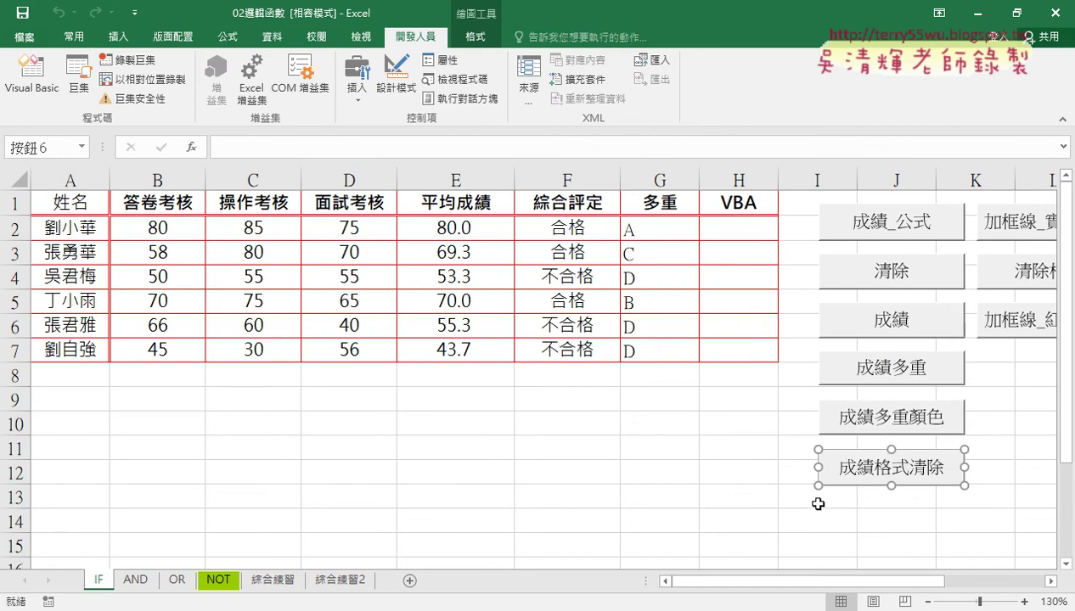
pyautogui.click(818, 504)
pyautogui.hotkey('ctrl', 'v')
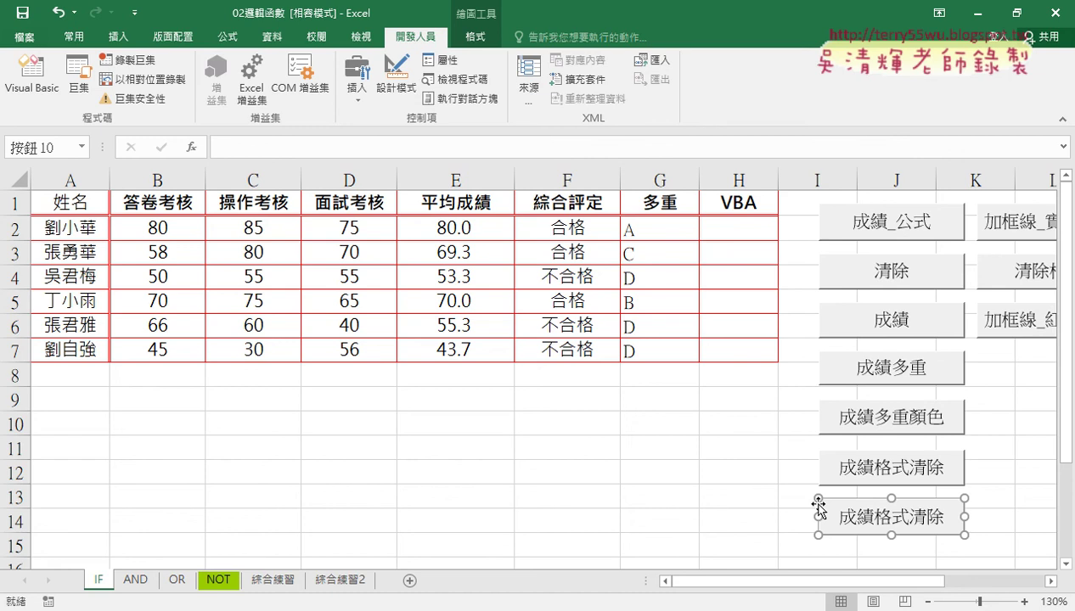
# Step: Assign the 啟動表單 macro to the pasted button and begin editing its label
pyautogui.rightClick(841, 505)
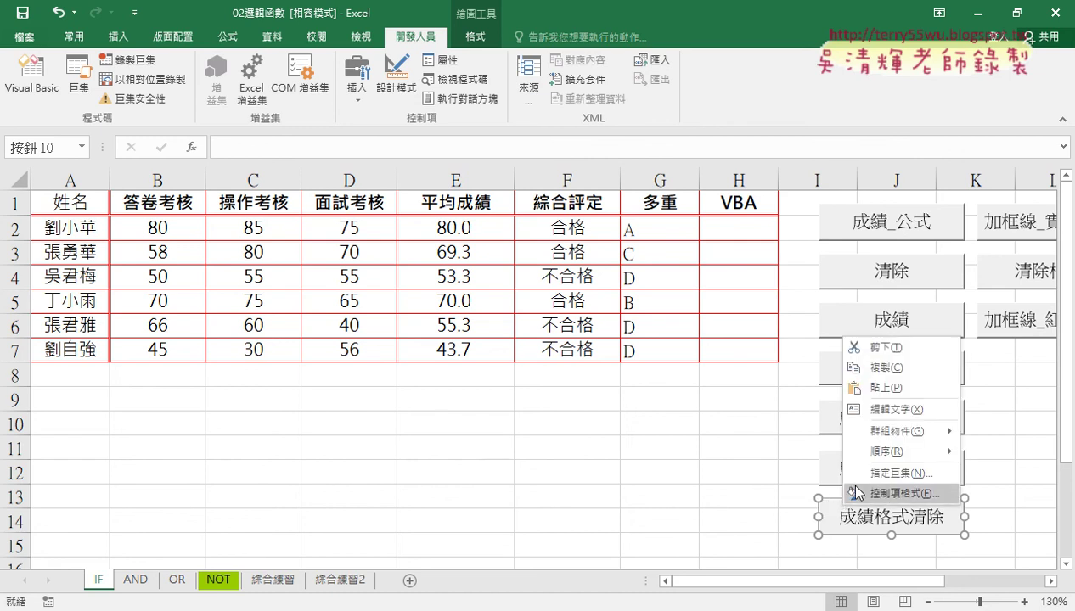
pyautogui.click(865, 474)
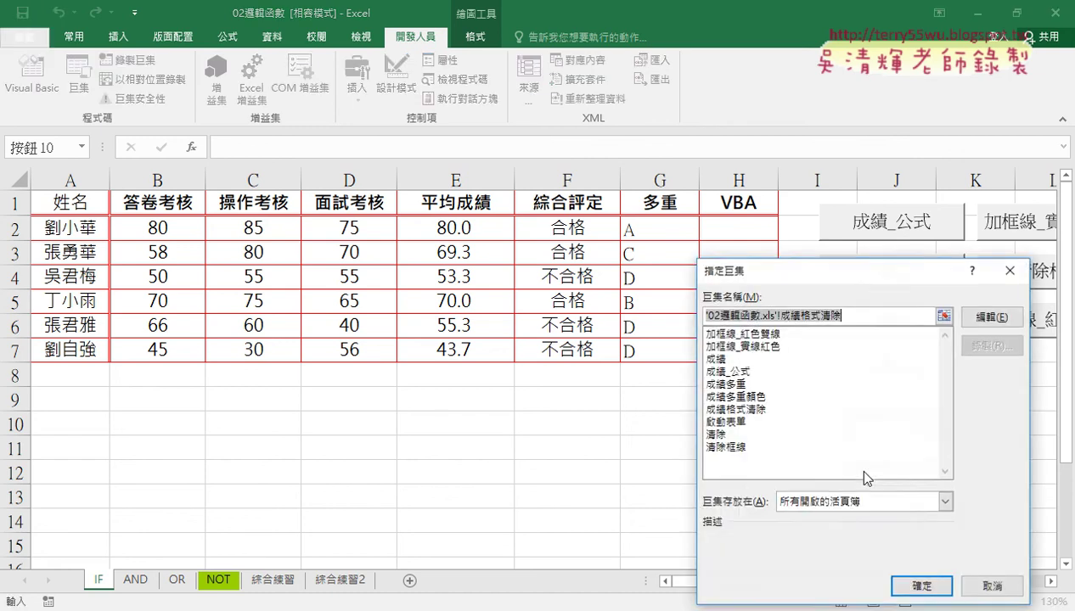
pyautogui.click(739, 422)
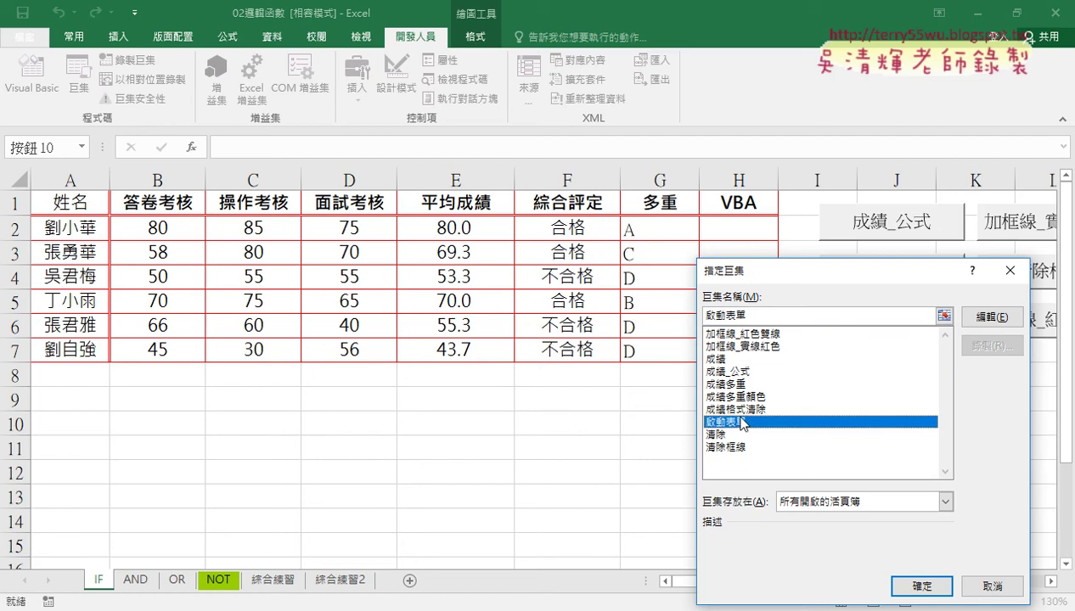
pyautogui.rightClick(723, 315)
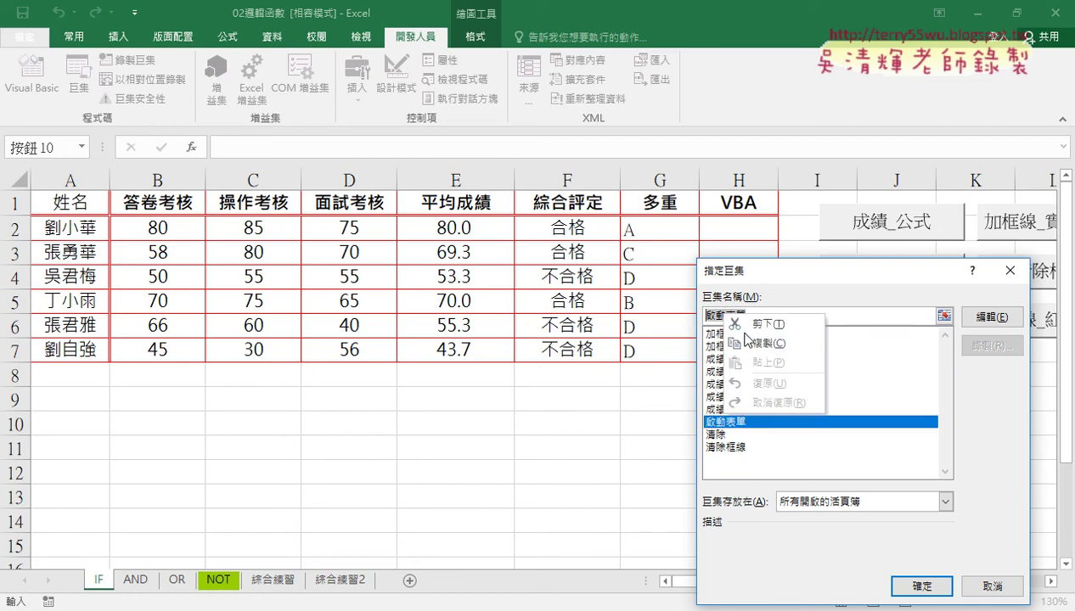
pyautogui.click(758, 352)
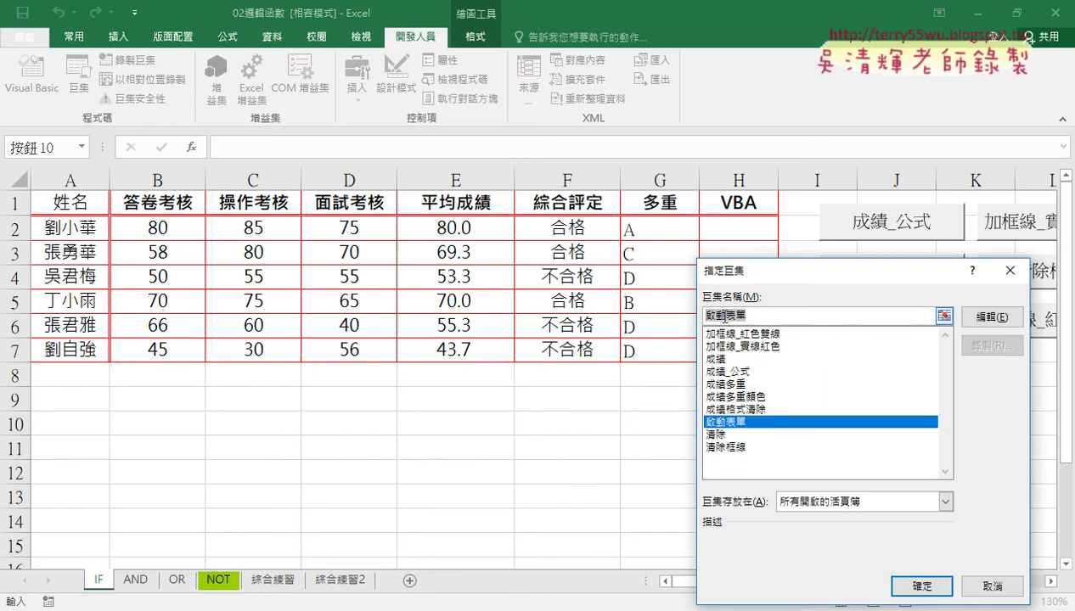
pyautogui.click(910, 590)
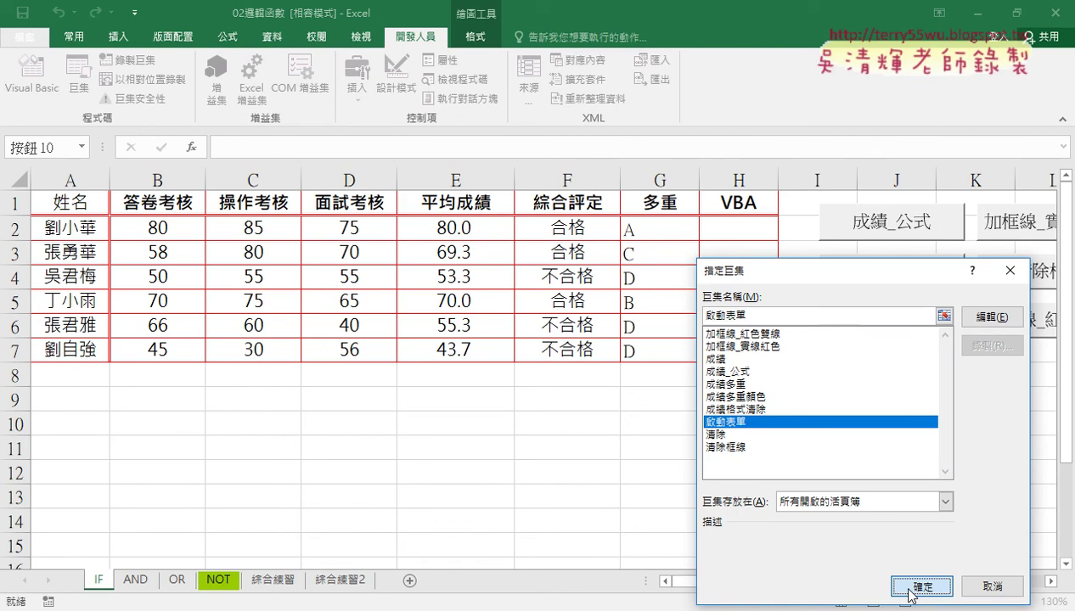
pyautogui.click(847, 514)
# Step: Replace the new button's label text with 啟動表單
pyautogui.press('Delete')
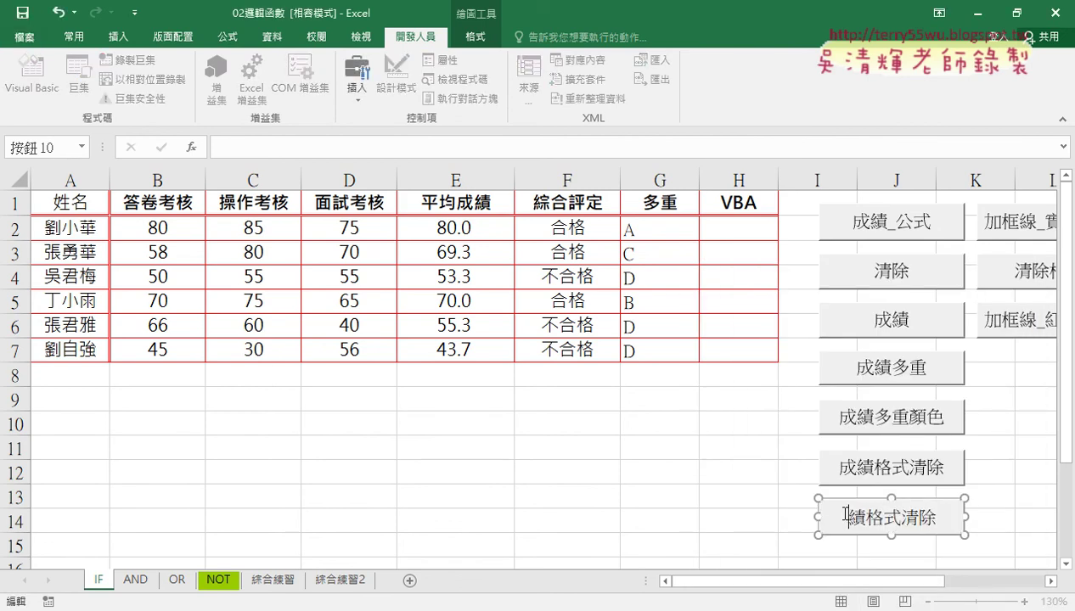
pyautogui.press('Delete')
pyautogui.press('Delete')
pyautogui.press('Delete')
pyautogui.press('Delete')
pyautogui.press('Delete')
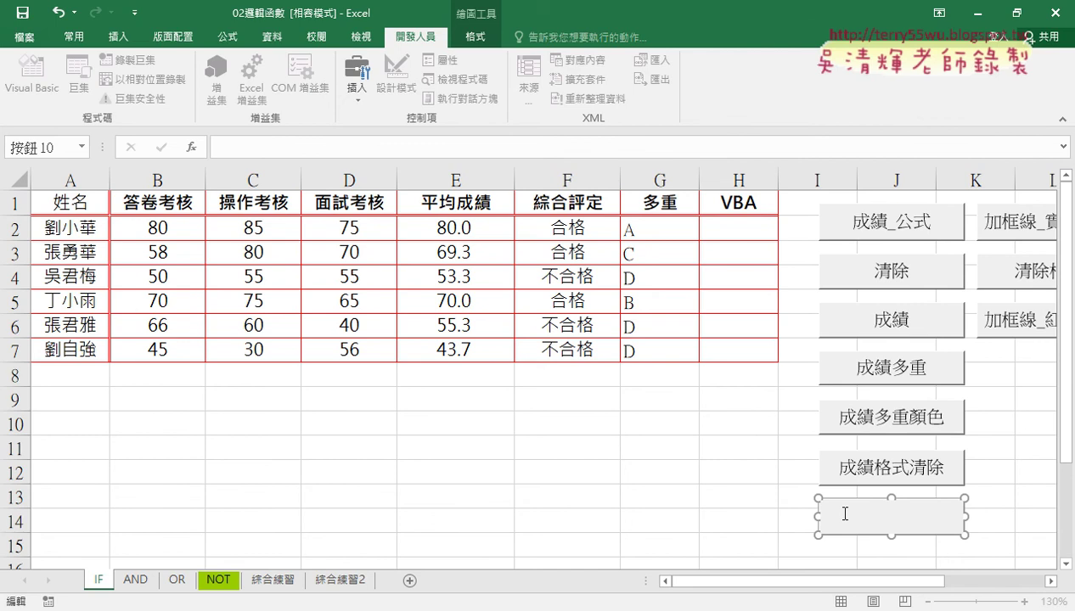
pyautogui.write('啟動表單')
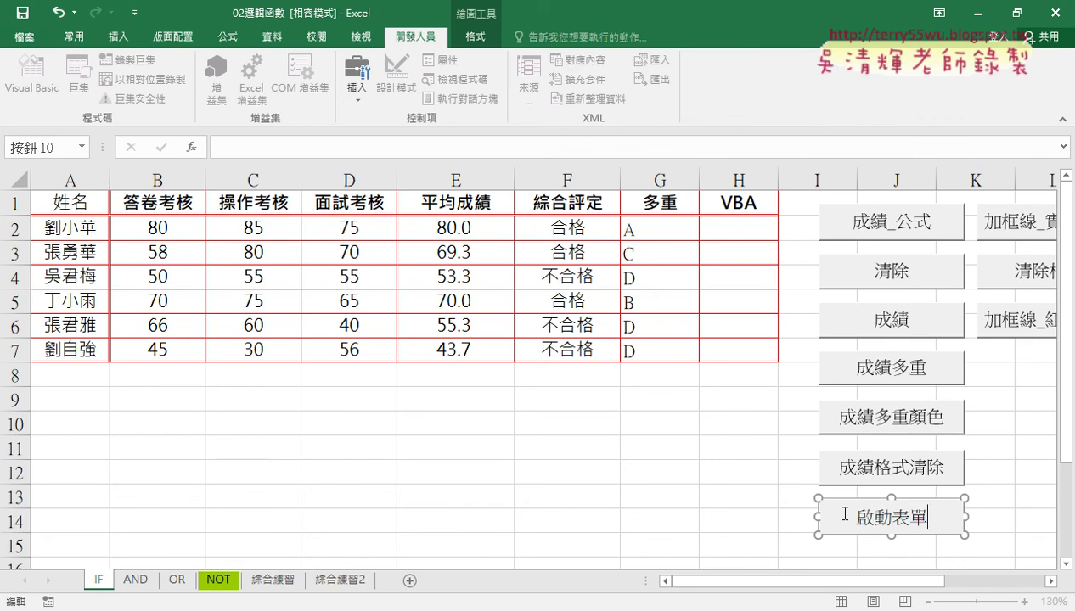
pyautogui.click(728, 511)
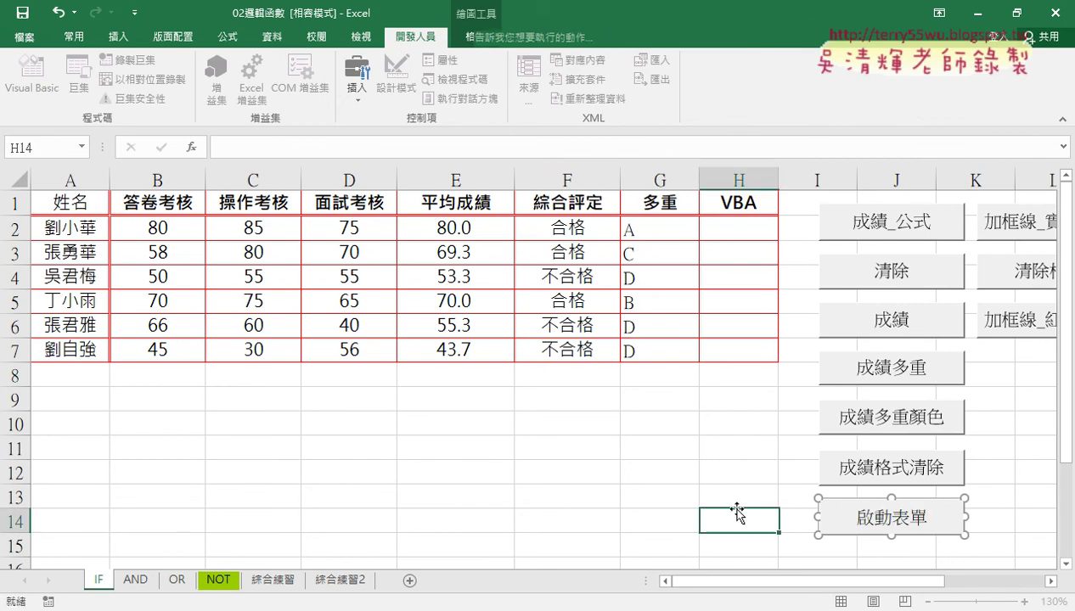
# Step: Use the 啟動表單 button several times to open the 成績系統 form, closing it each time
pyautogui.click(880, 525)
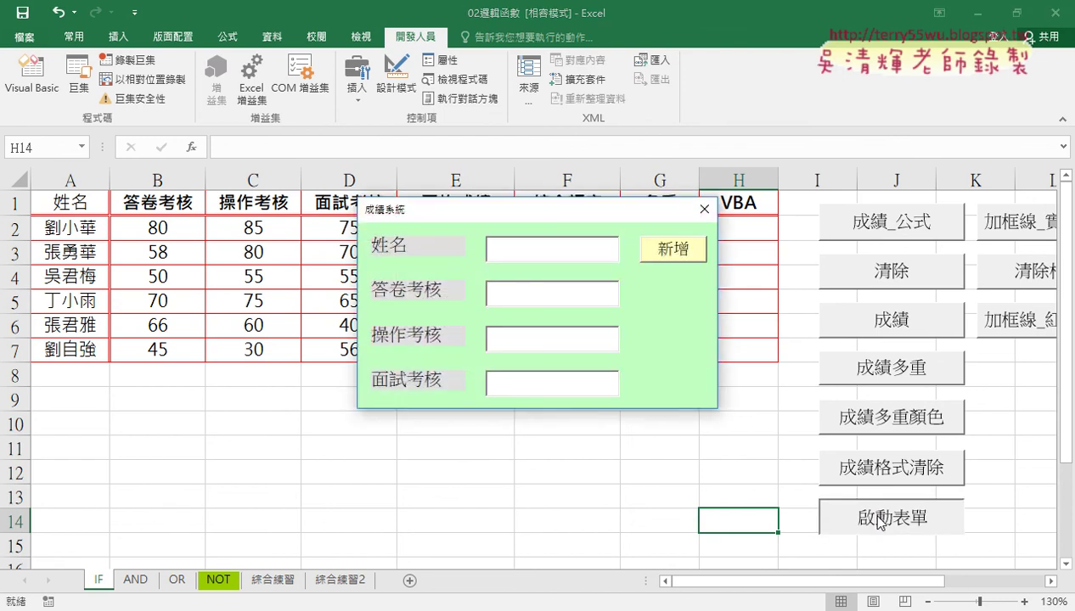
pyautogui.click(703, 209)
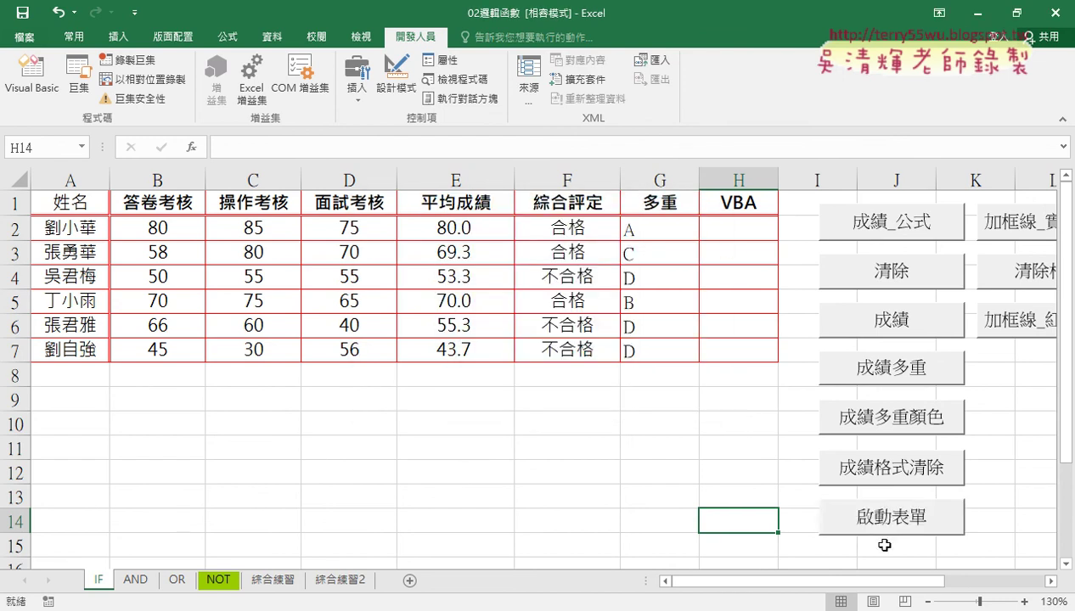
pyautogui.click(884, 518)
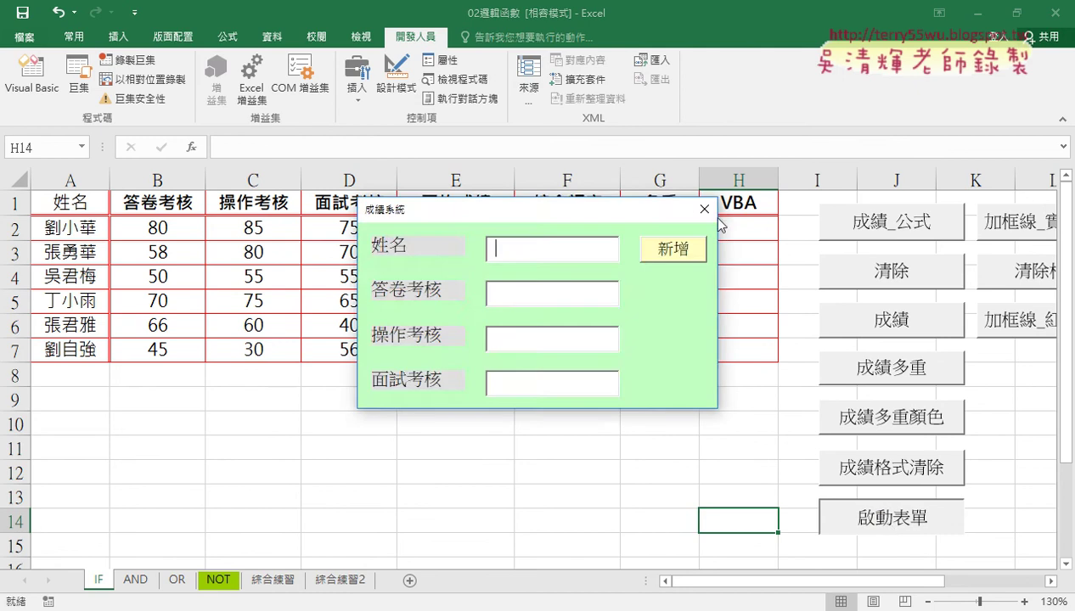
pyautogui.click(704, 209)
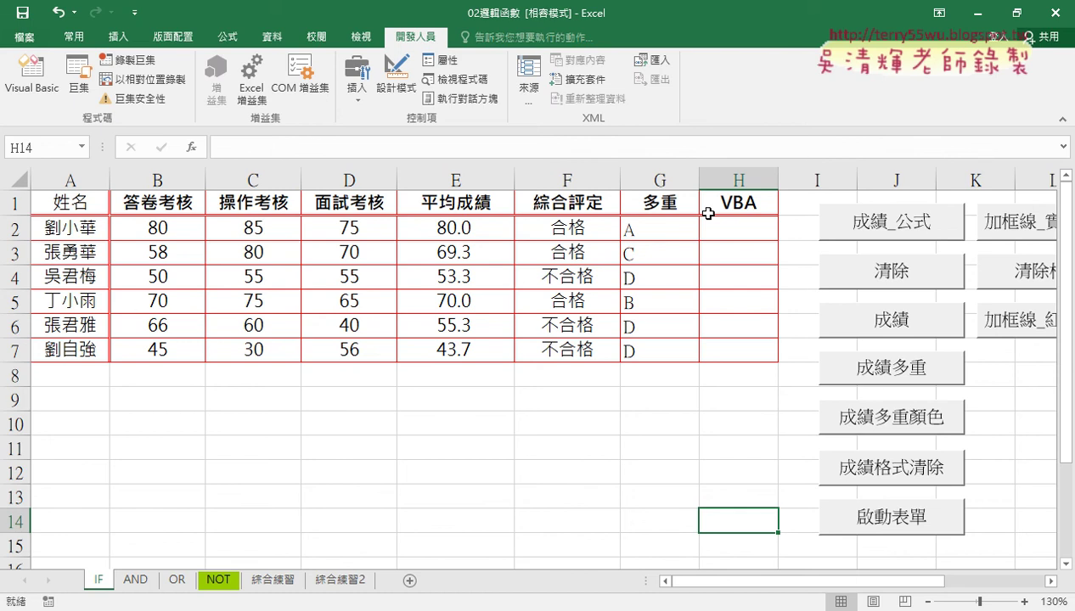
pyautogui.click(865, 521)
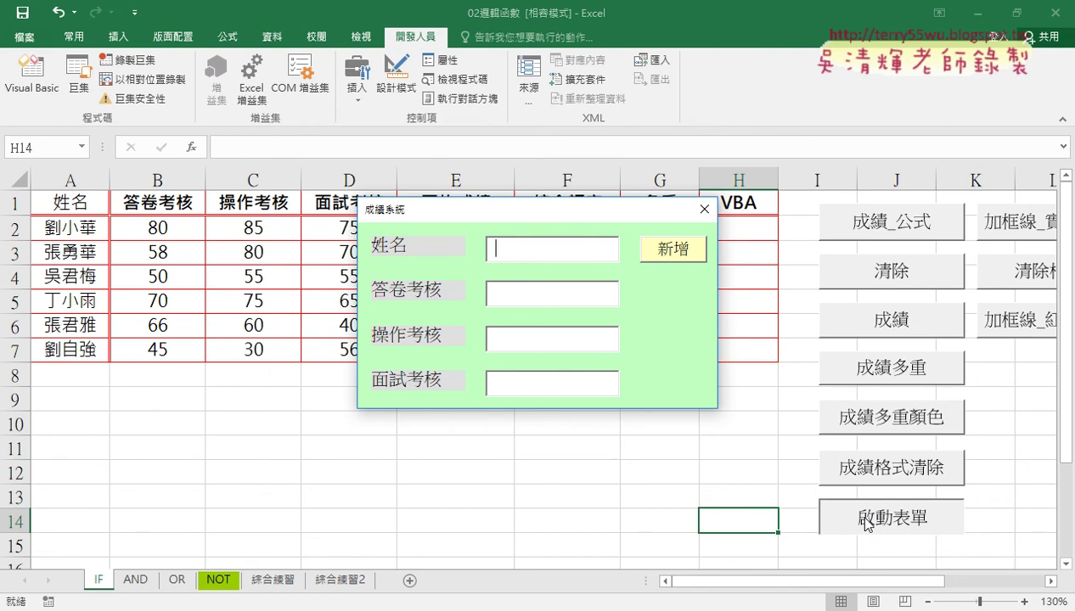
pyautogui.click(704, 209)
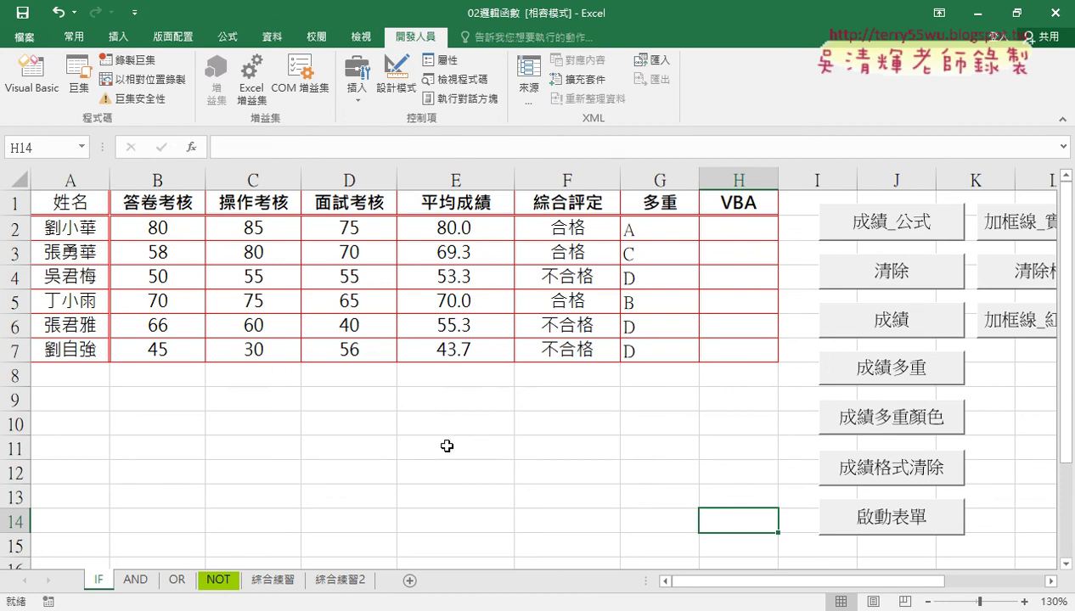
pyautogui.click(878, 527)
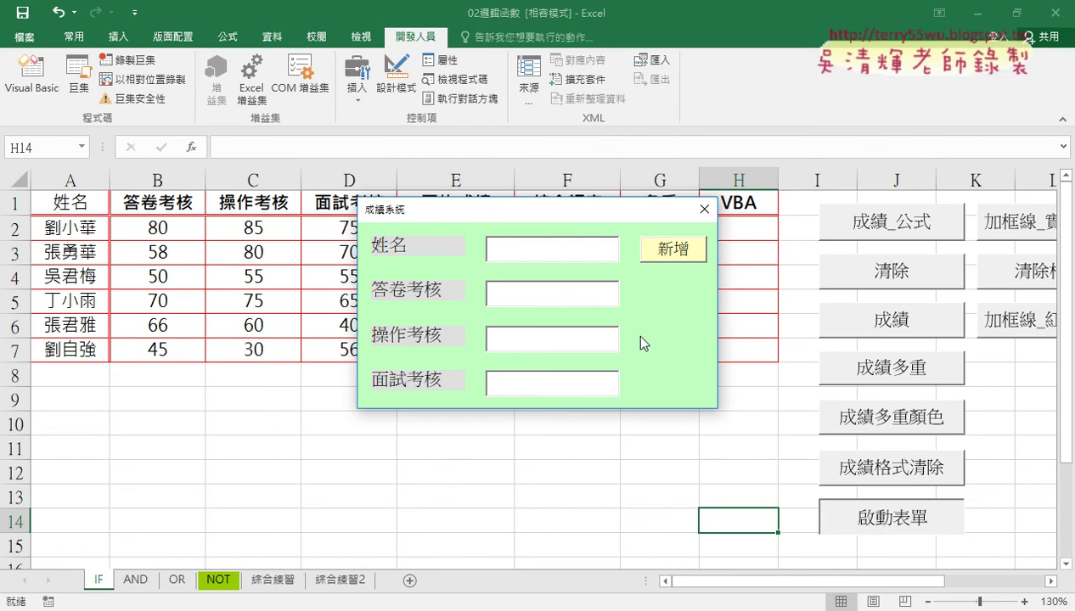
pyautogui.click(703, 209)
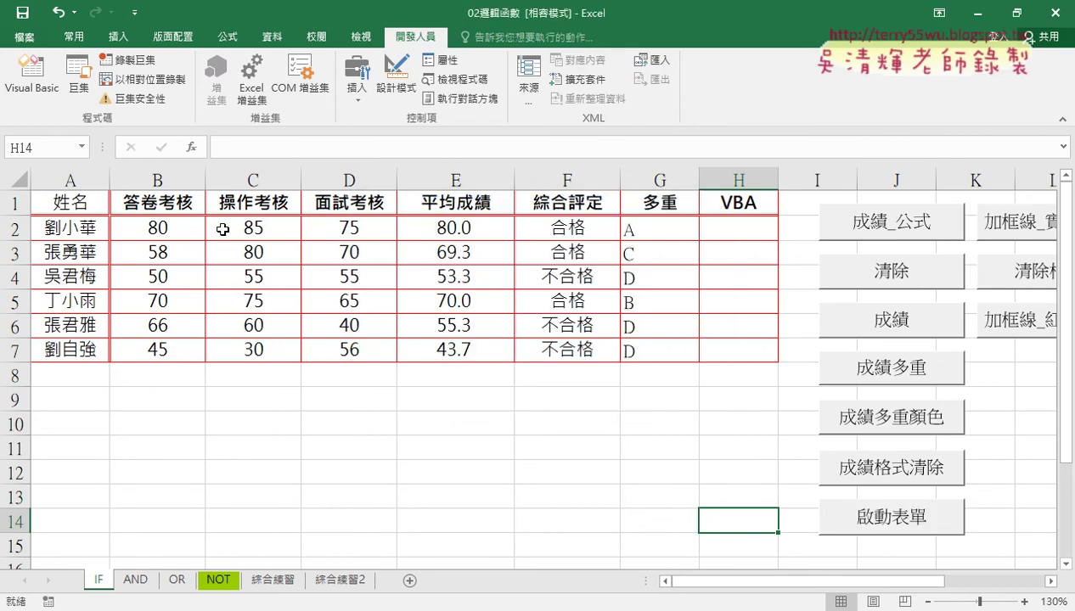
# Step: Open the VBA editor, shift it left, and open ThisWorkbook's code window
pyautogui.click(42, 90)
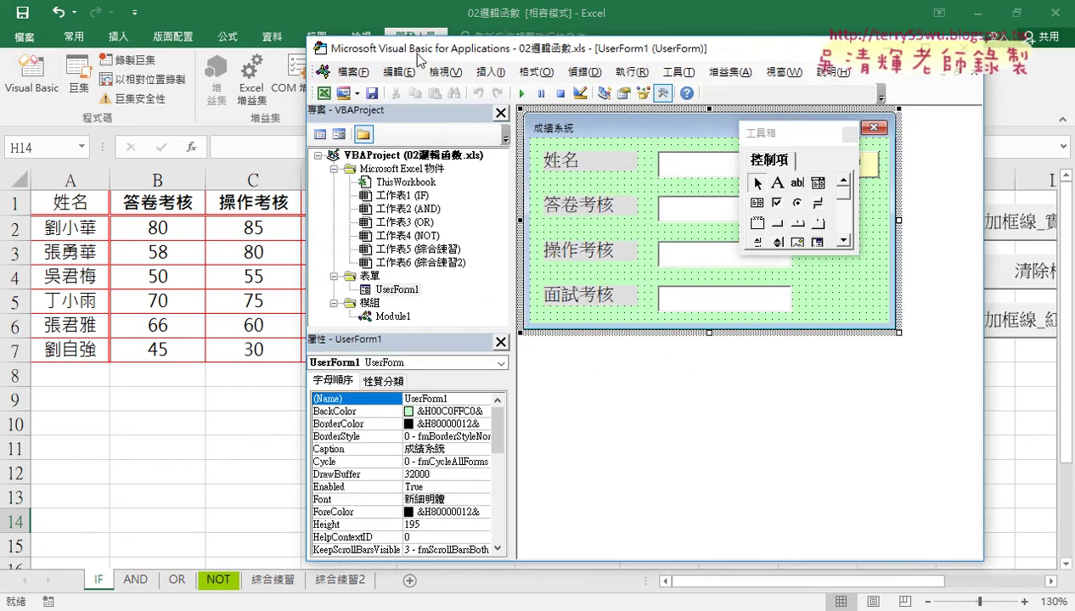
pyautogui.moveTo(584, 61); pyautogui.dragTo(254, 61)
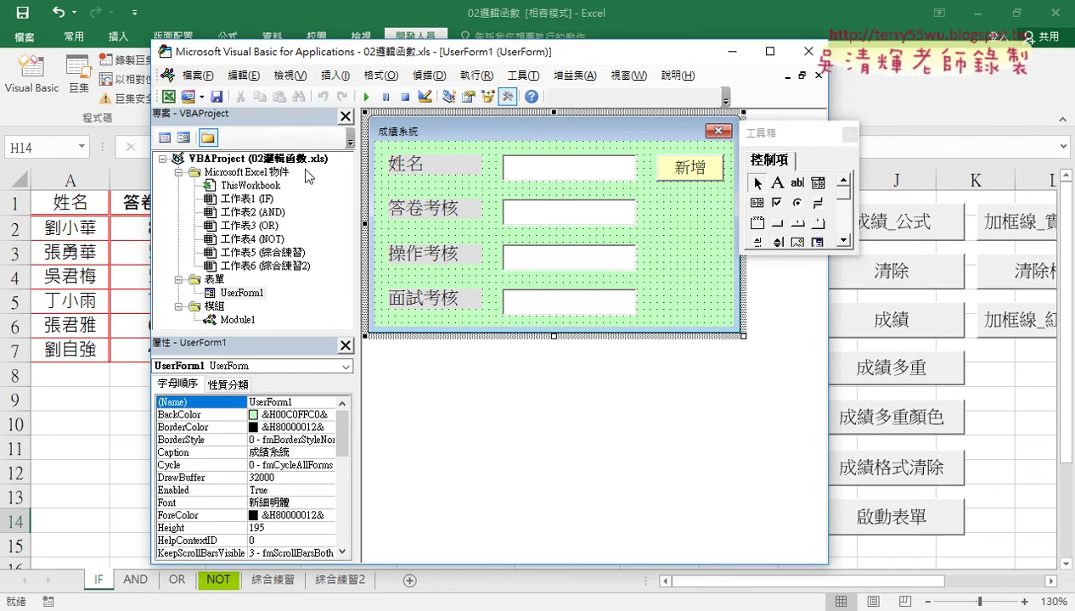
pyautogui.click(265, 186)
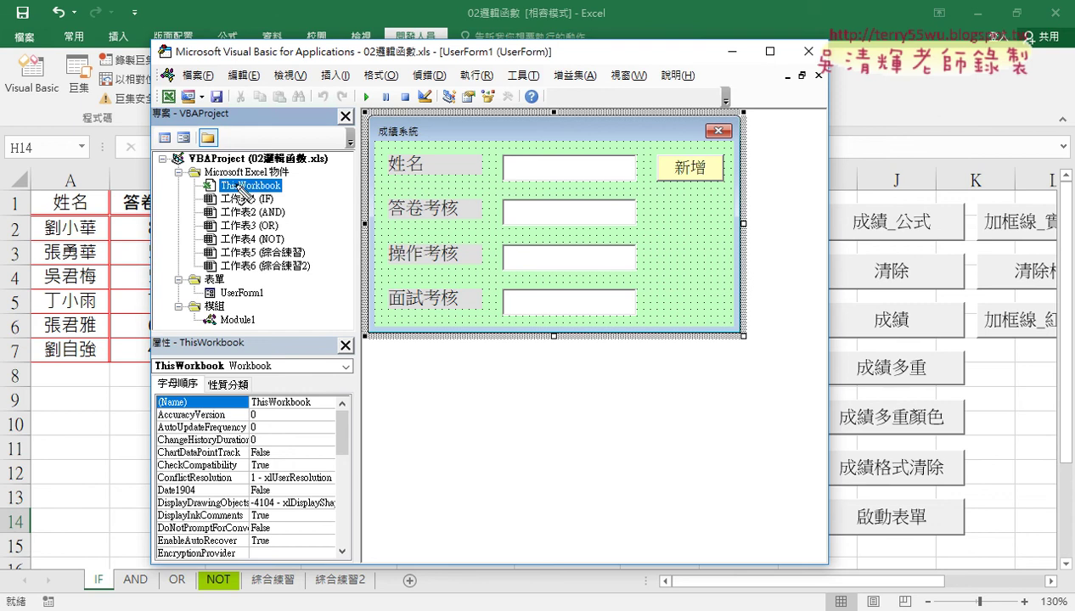
pyautogui.moveTo(280, 195)
pyautogui.mouseDown()
pyautogui.moveTo(207, 195)
pyautogui.moveTo(284, 184)
pyautogui.moveTo(336, 158)
pyautogui.moveTo(278, 185)
pyautogui.moveTo(289, 192)
pyautogui.mouseUp()
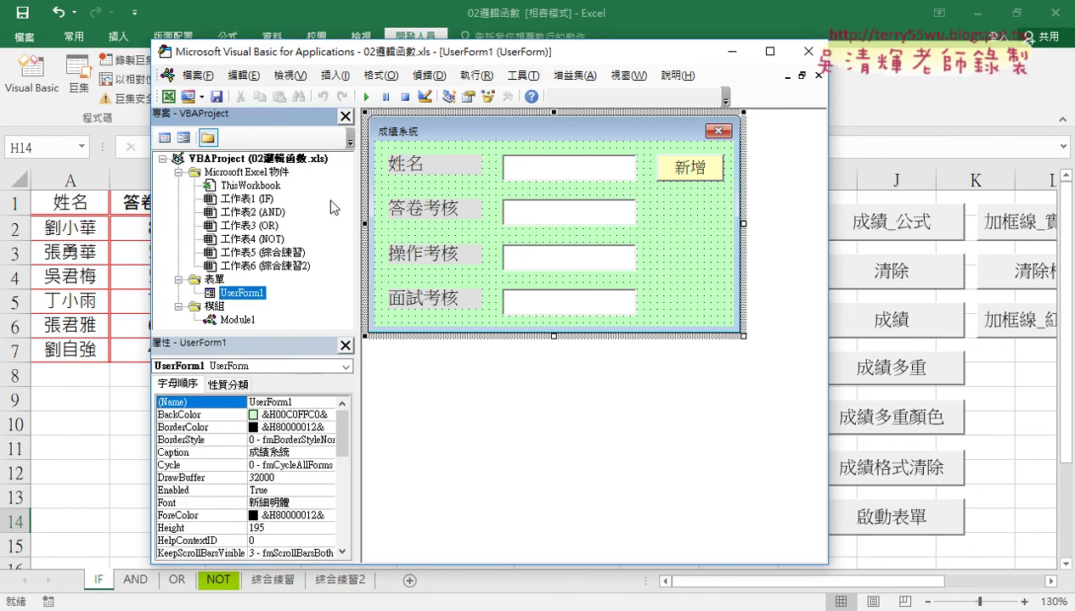
pyautogui.doubleClick(264, 184)
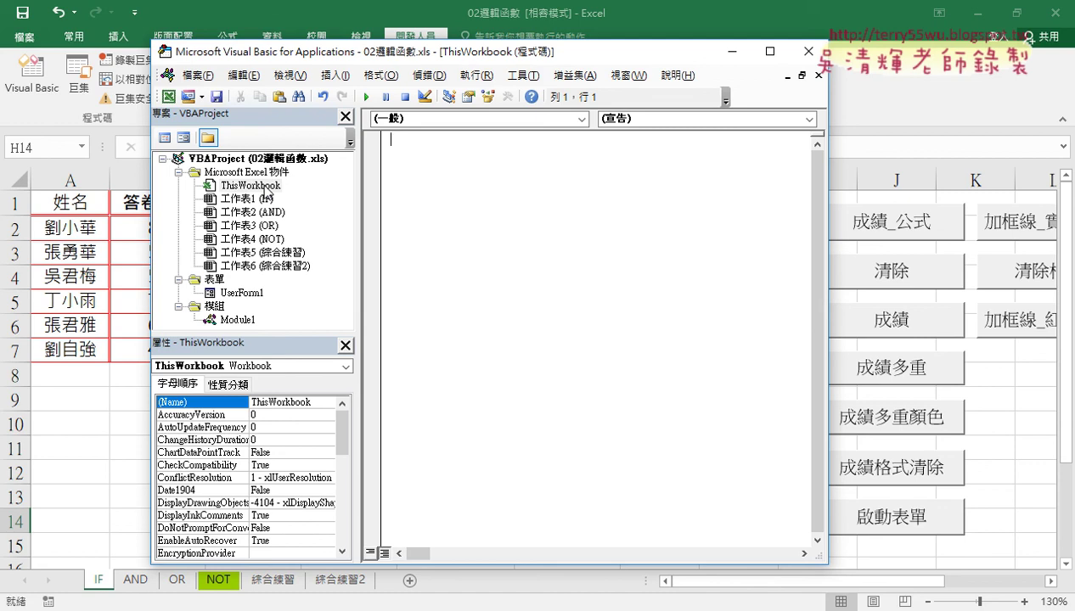
# Step: Choose Workbook object and Open event to insert Private Sub Workbook_Open(), then place the cursor inside
pyautogui.click(433, 122)
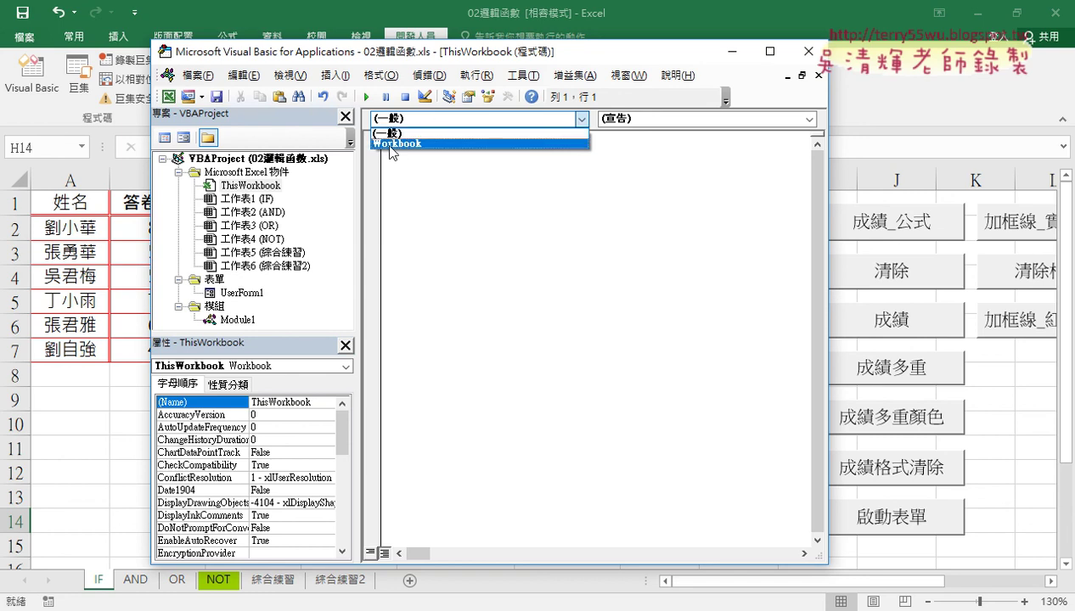
pyautogui.click(391, 144)
pyautogui.click(663, 119)
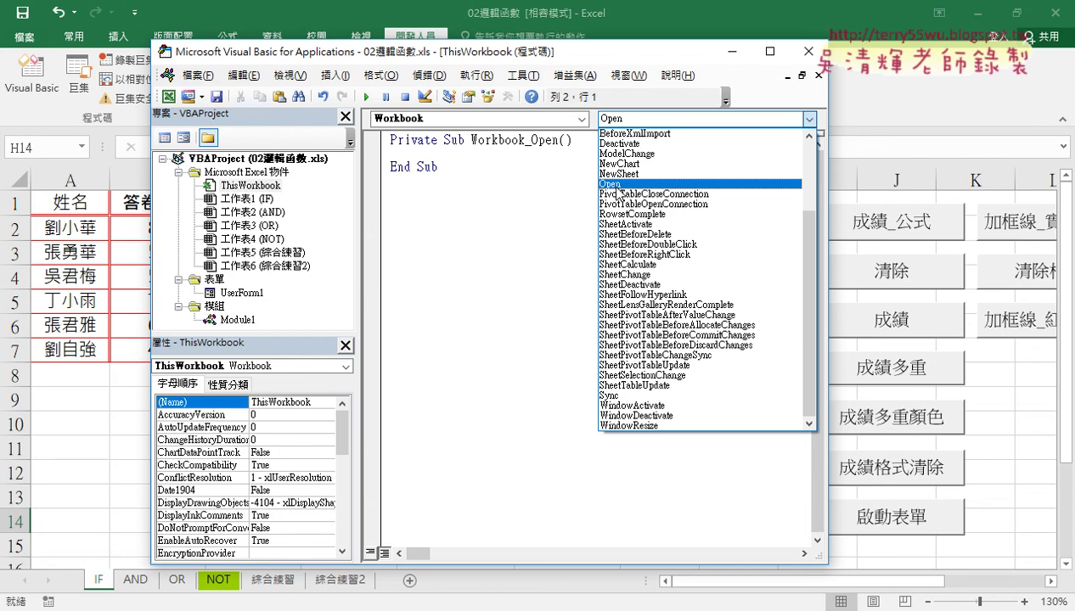
pyautogui.click(619, 184)
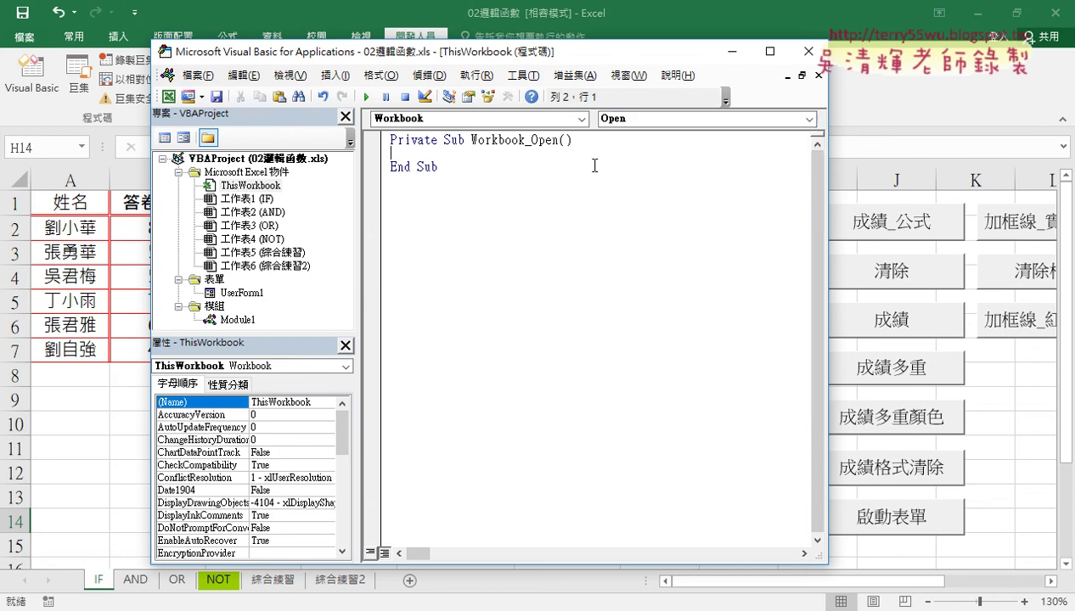
pyautogui.moveTo(471, 140); pyautogui.dragTo(525, 140)
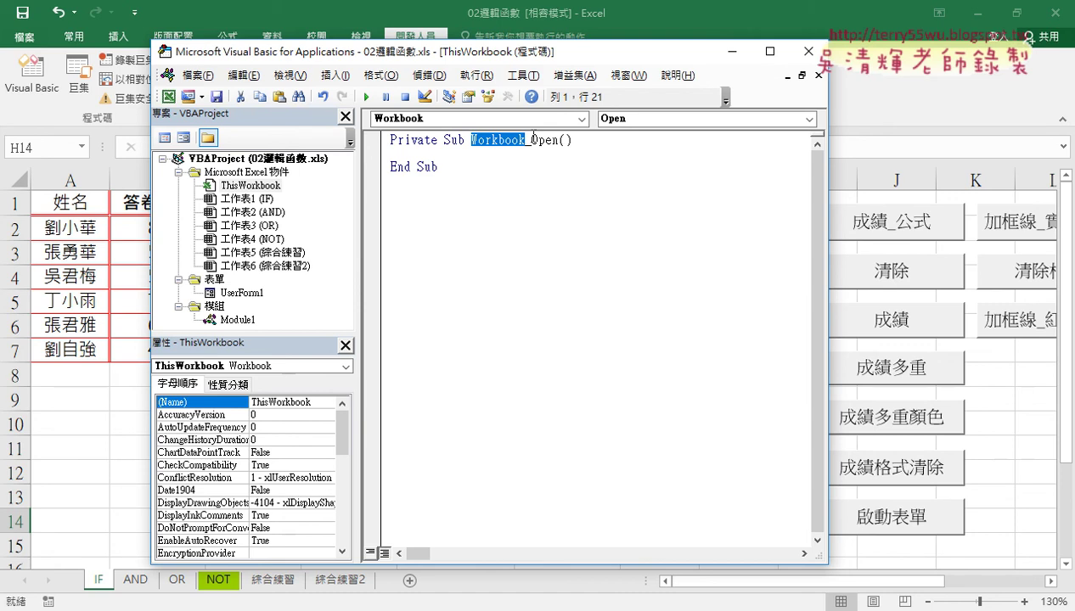
pyautogui.moveTo(532, 140); pyautogui.dragTo(561, 139)
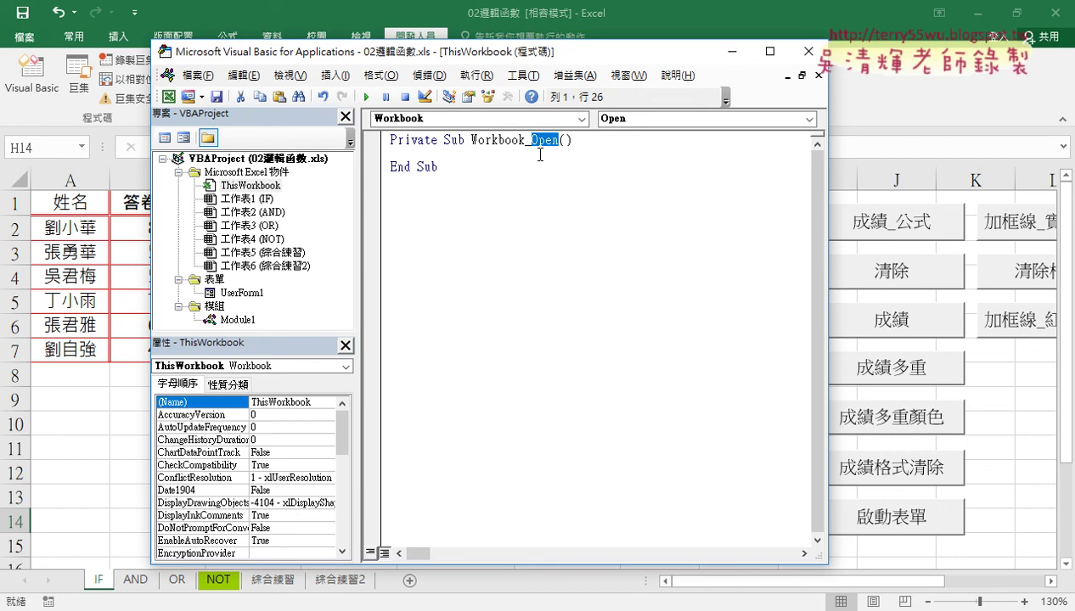
pyautogui.click(540, 156)
# Step: Add an indented UserForm1.Show line inside Workbook_Open and review the procedure
pyautogui.press('Tab')
pyautogui.write('us')
pyautogui.write('e')
pyautogui.write('rfo')
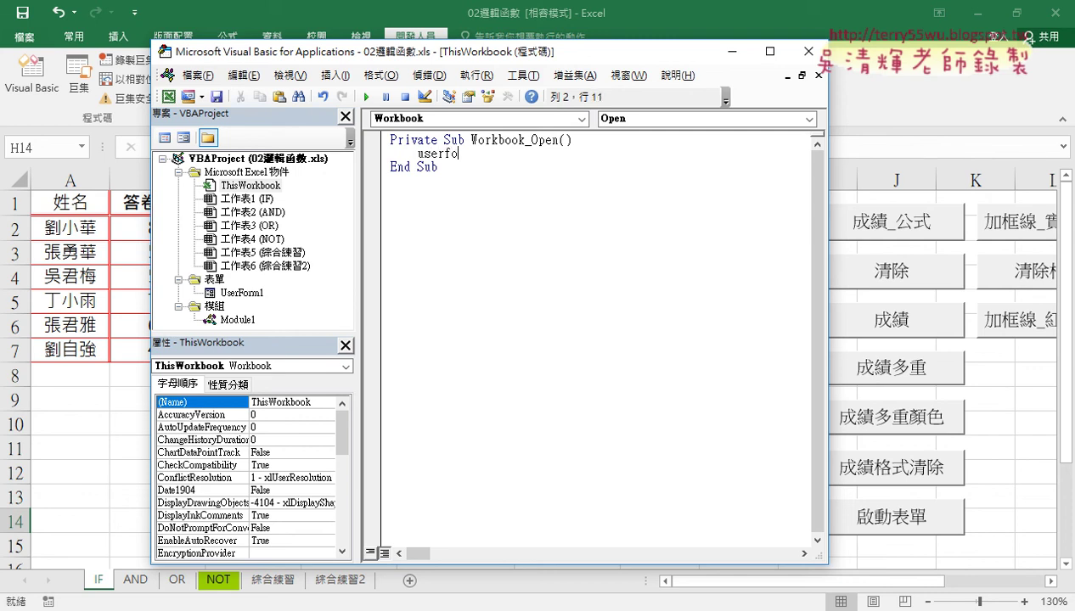
pyautogui.write('rm1.')
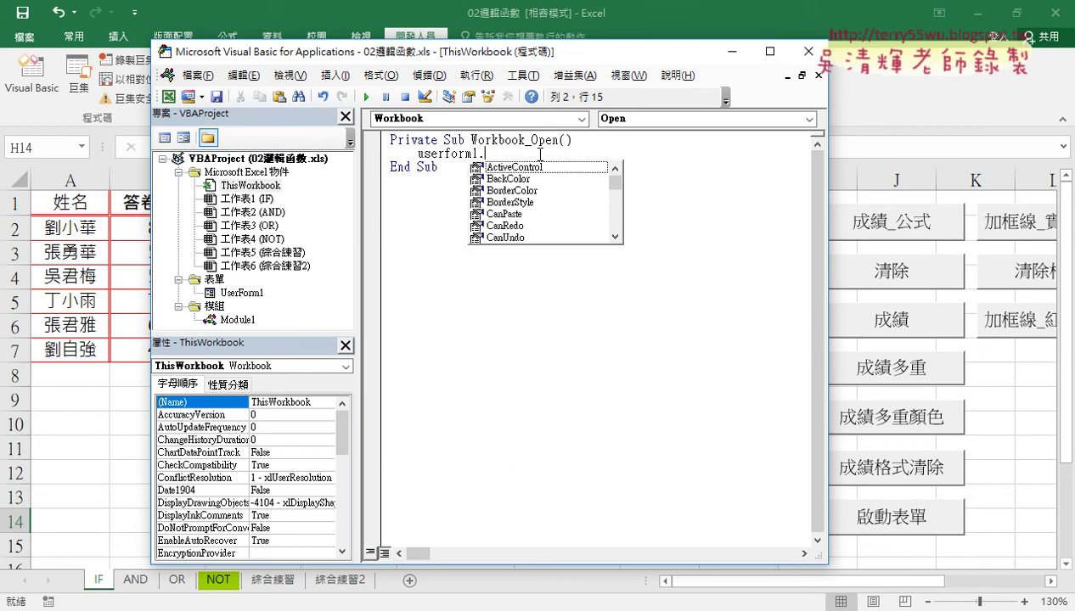
pyautogui.write('sh')
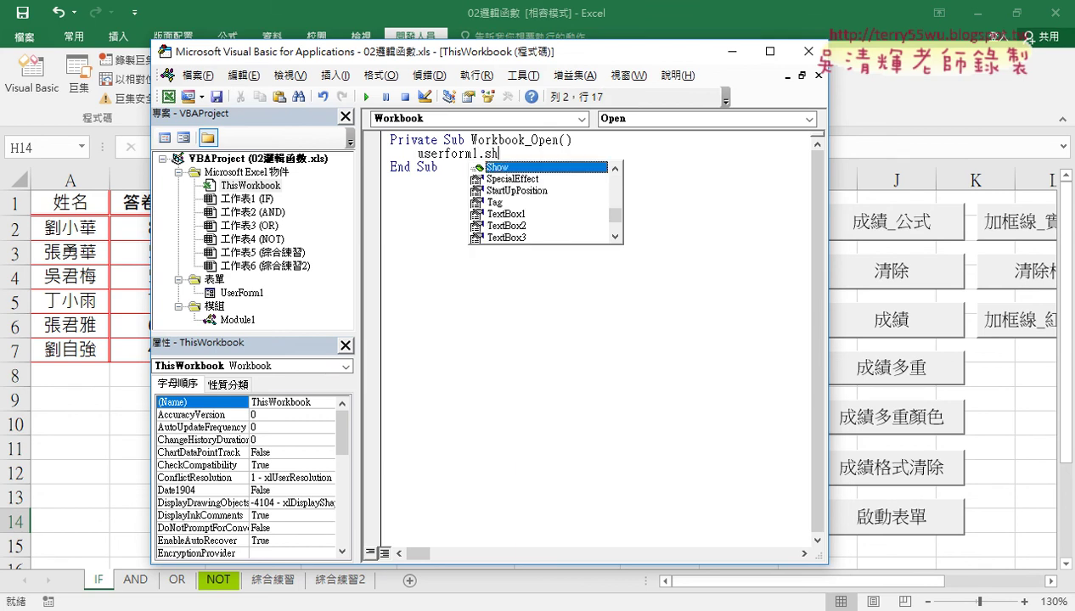
pyautogui.write('ow')
pyautogui.click(547, 255)
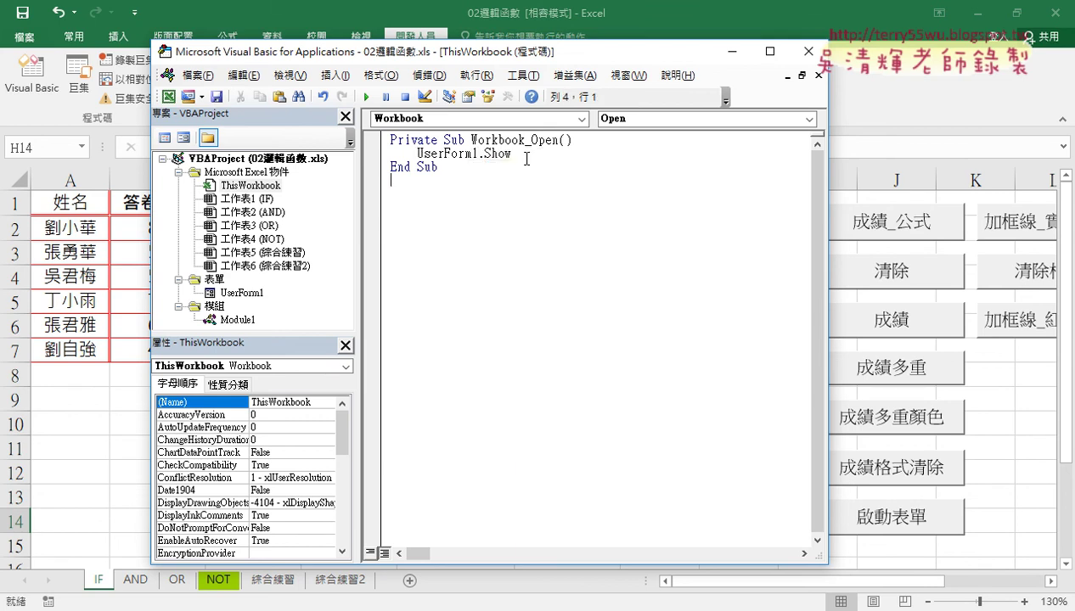
pyautogui.click(473, 144)
pyautogui.moveTo(473, 141); pyautogui.dragTo(559, 141)
pyautogui.click(532, 142)
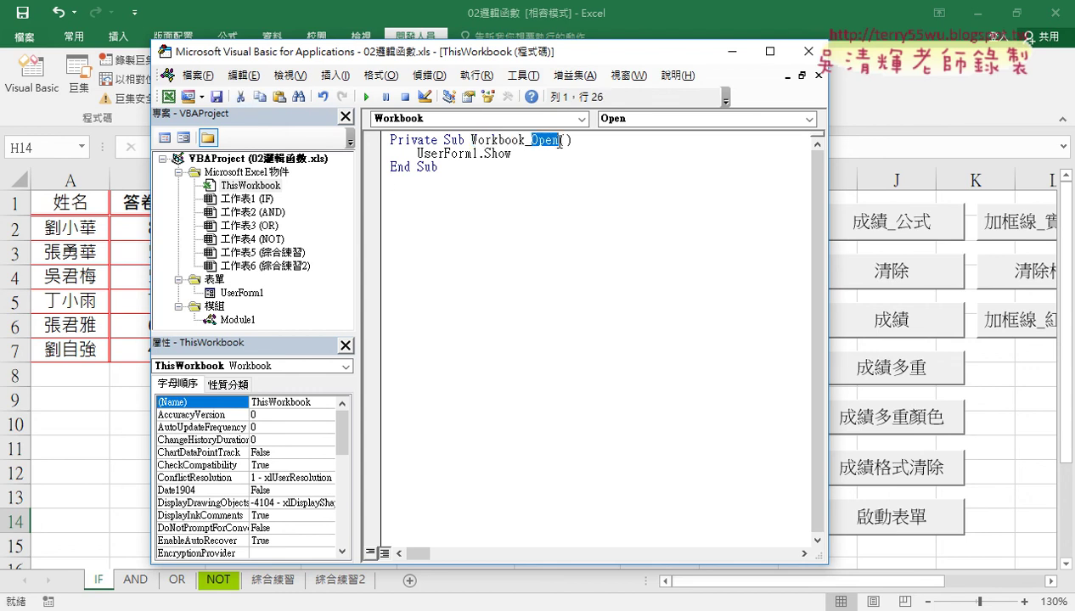
pyautogui.moveTo(419, 153); pyautogui.dragTo(517, 154)
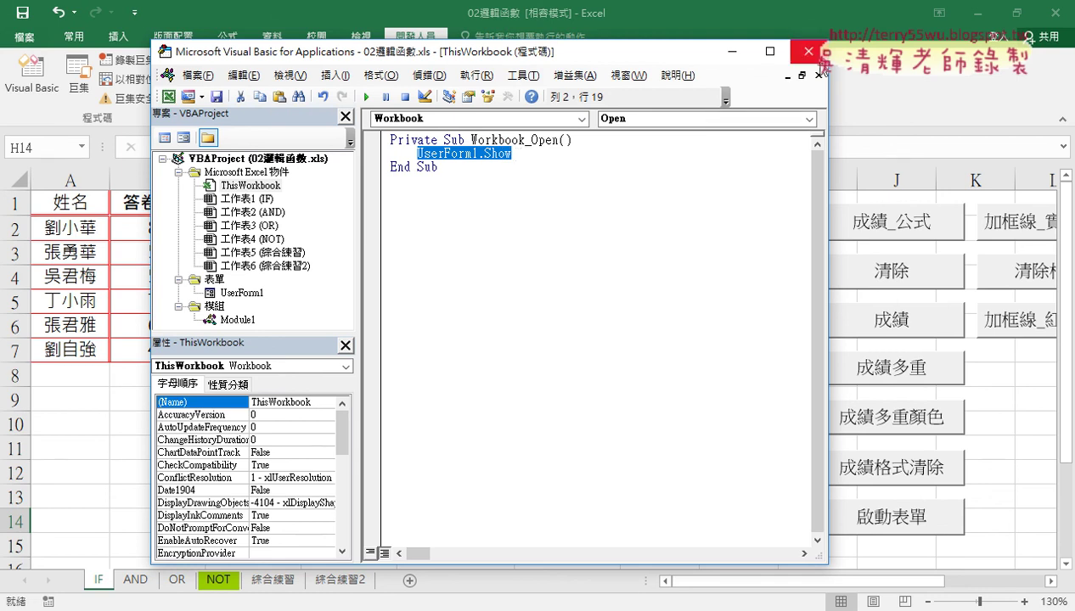
pyautogui.click(565, 256)
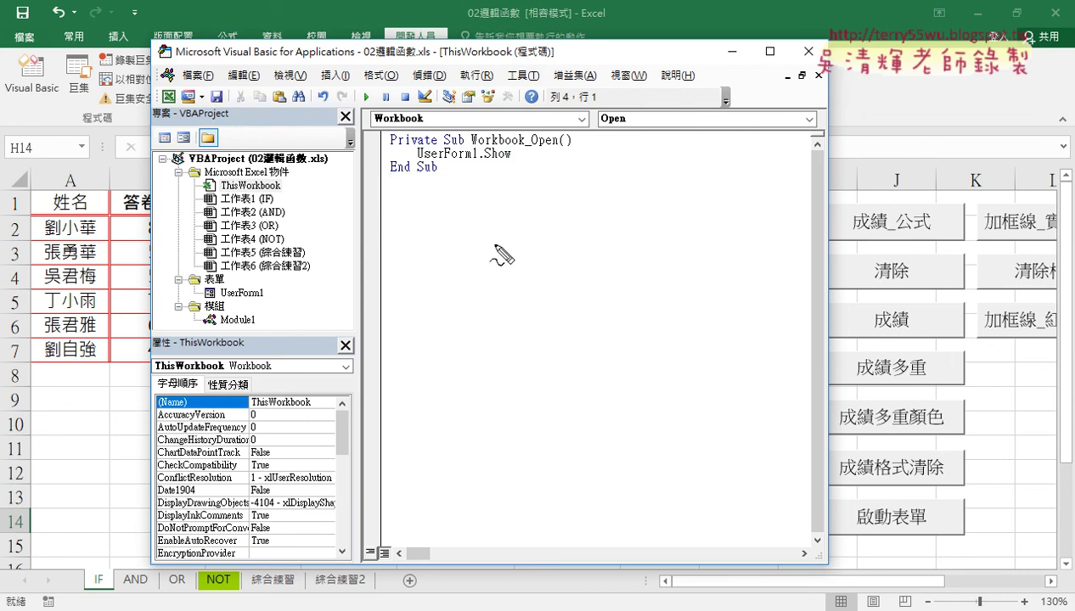
# Step: Point out ThisWorkbook, the Workbook/Open choices and the UserForm1.Show statement
pyautogui.moveTo(244, 207); pyautogui.dragTo(280, 192)
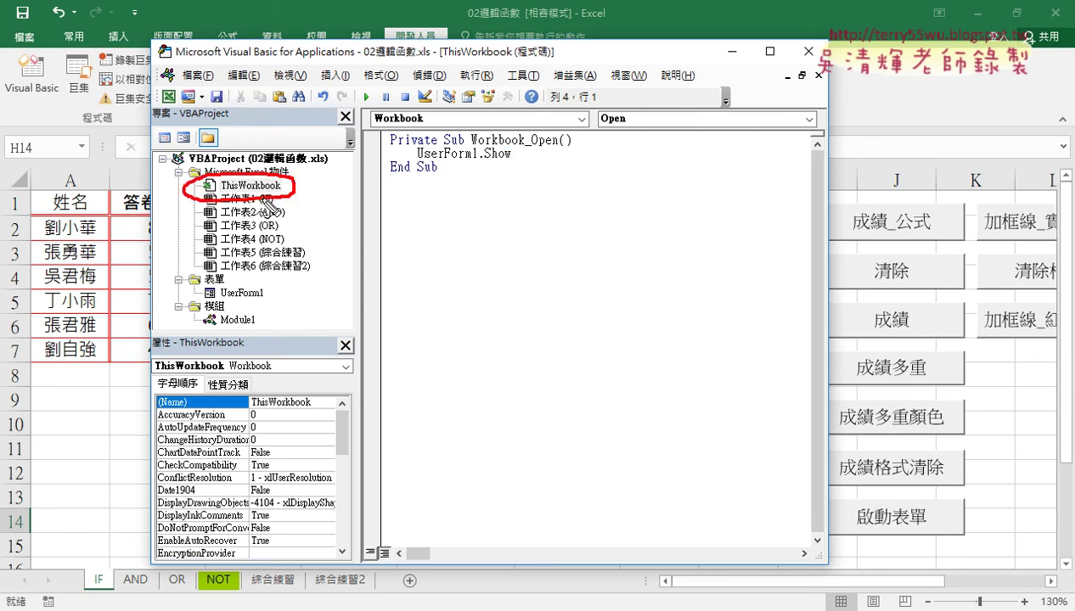
pyautogui.moveTo(429, 124)
pyautogui.mouseDown()
pyautogui.moveTo(370, 127)
pyautogui.moveTo(443, 111)
pyautogui.mouseUp()
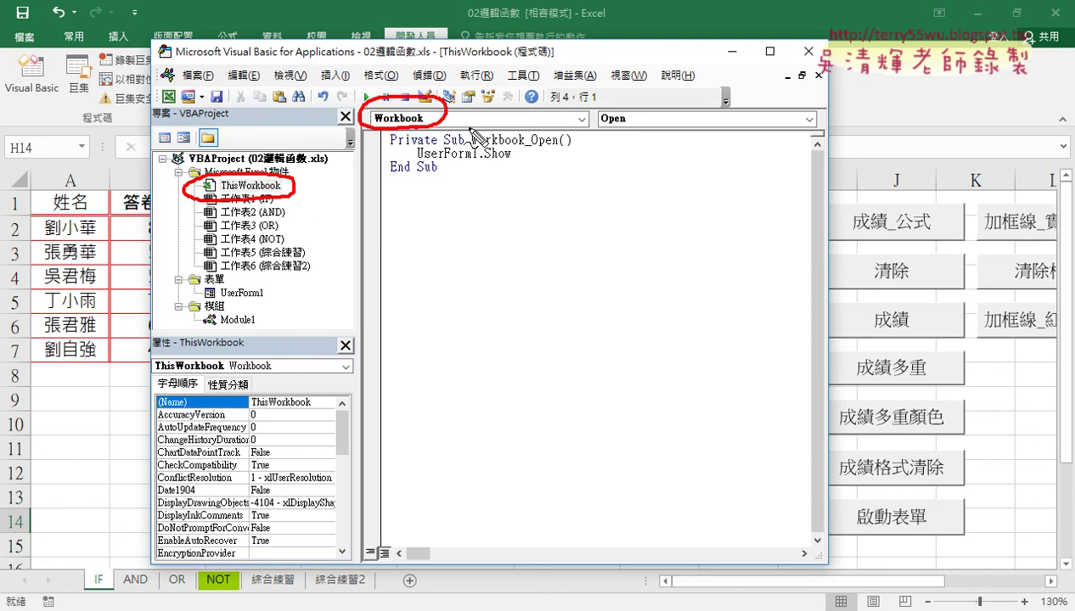
pyautogui.moveTo(588, 128)
pyautogui.mouseDown()
pyautogui.moveTo(654, 125)
pyautogui.moveTo(626, 121)
pyautogui.mouseUp()
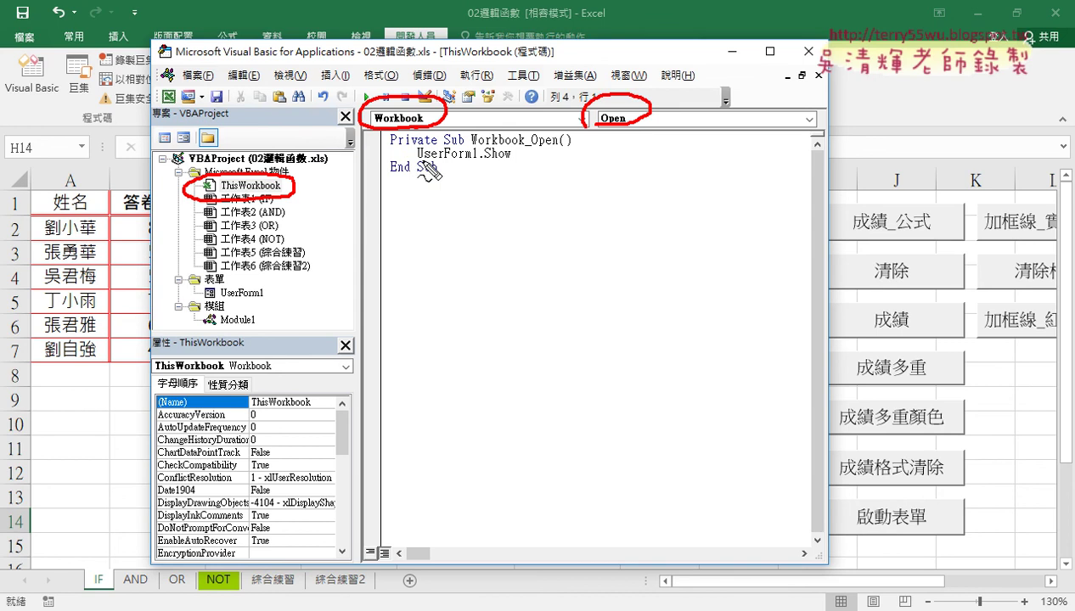
pyautogui.moveTo(416, 159); pyautogui.dragTo(510, 158)
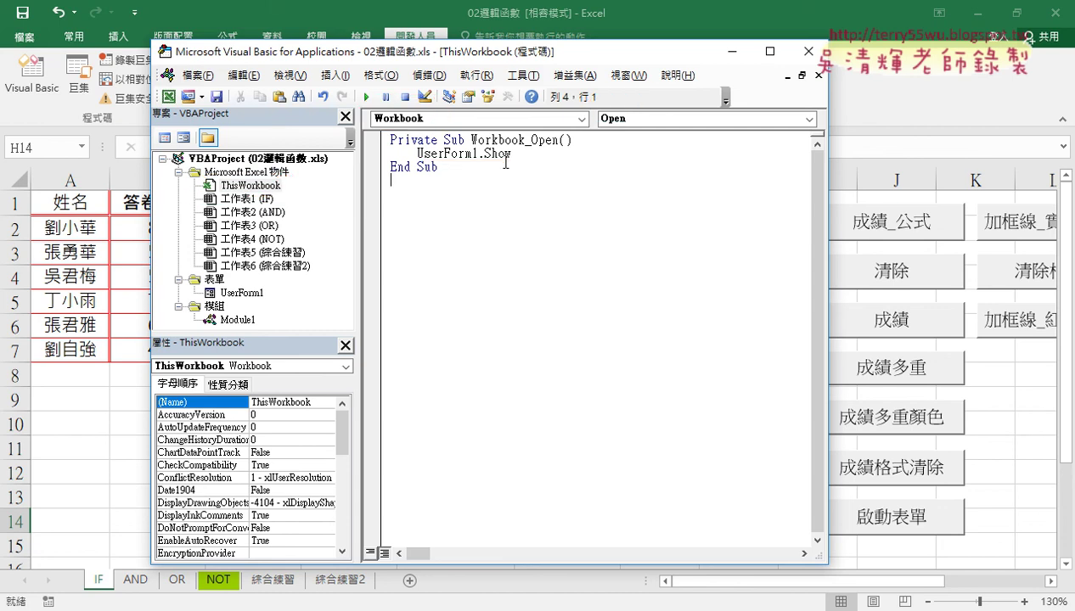
# Step: Close the VBA editor, save the workbook, and exit Excel
pyautogui.click(811, 53)
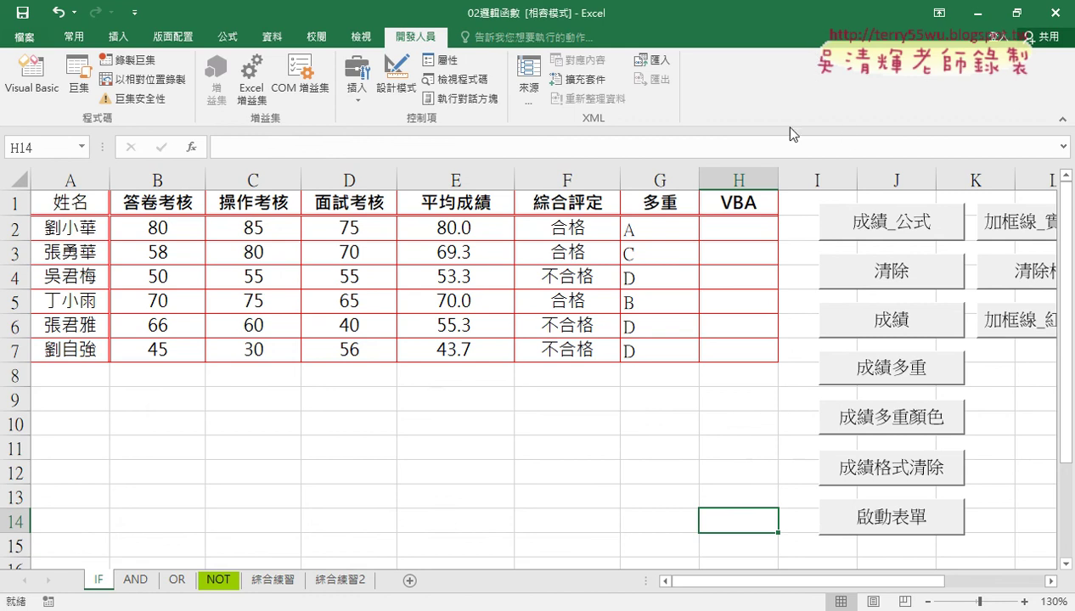
pyautogui.click(15, 14)
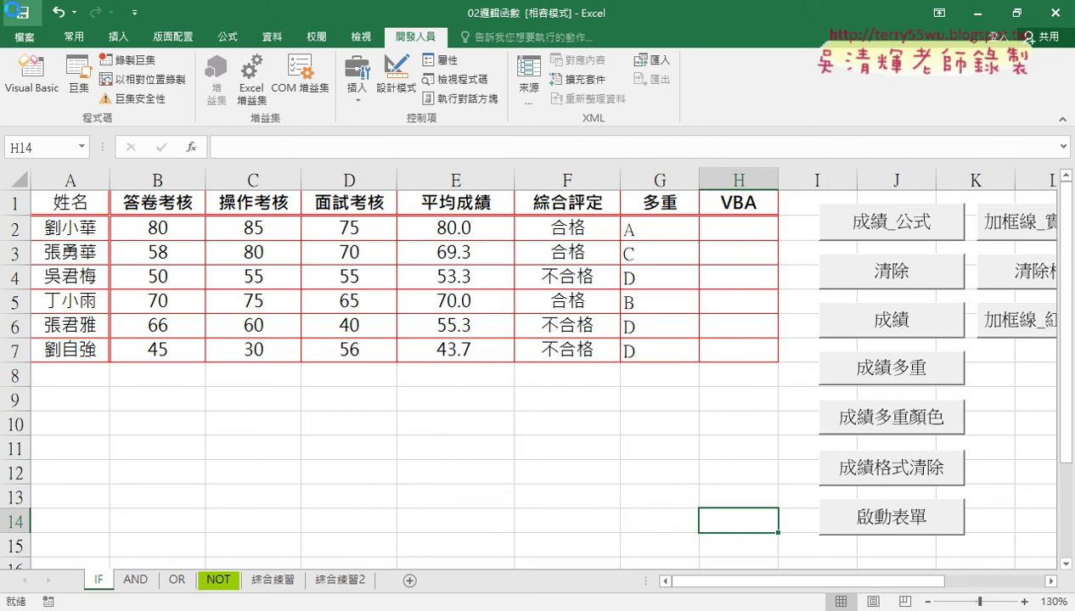
pyautogui.click(1063, 21)
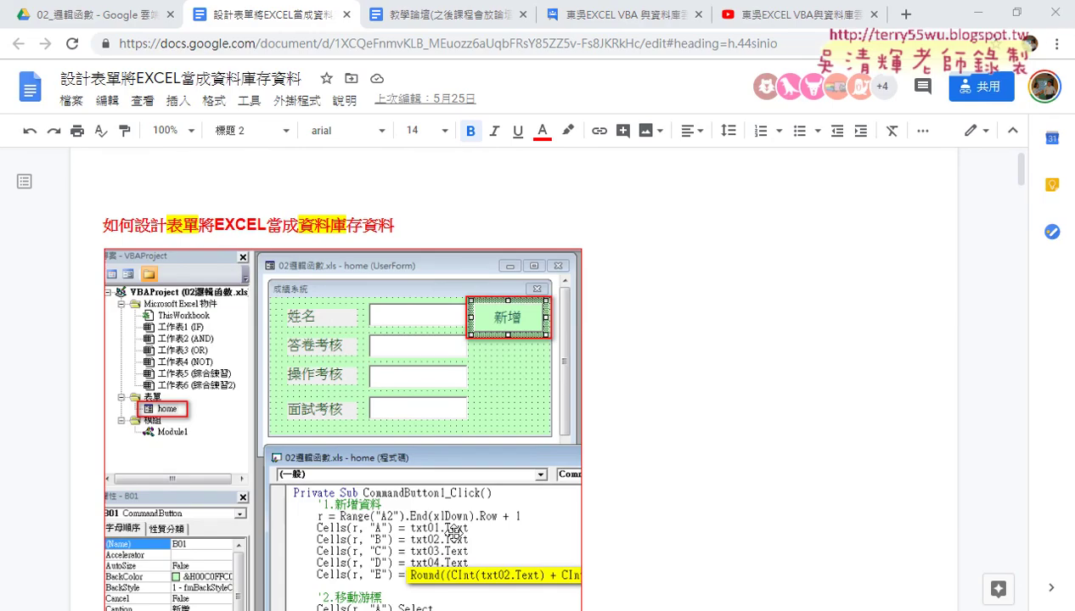
# Step: Open the 02邏輯函數 workbook from 範例檔111 > 02邏輯函數 in File Explorer
pyautogui.hotkey('alt', 'Tab')
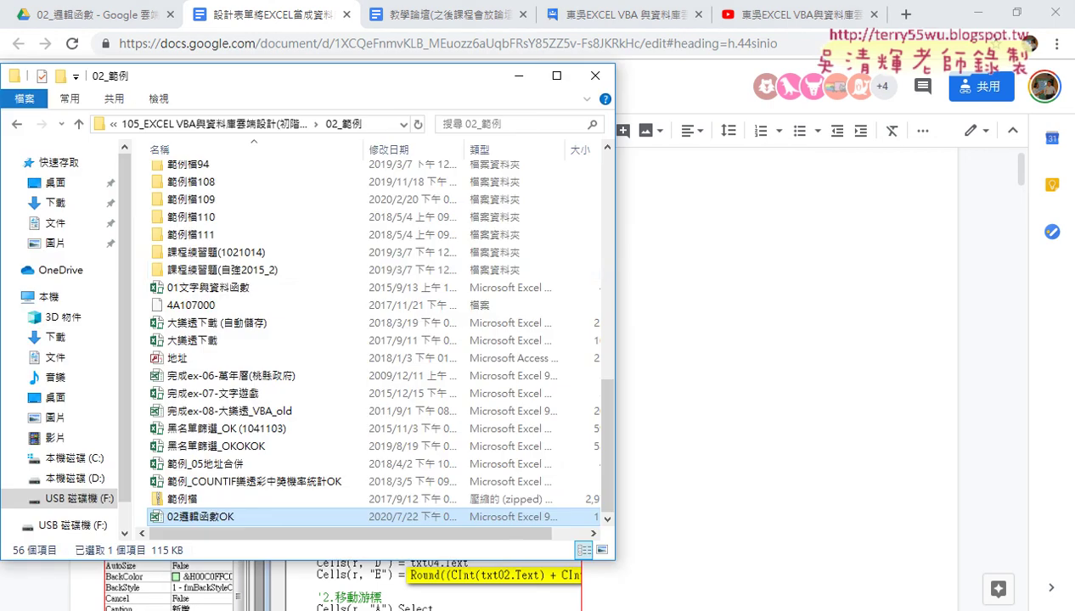
pyautogui.doubleClick(223, 236)
pyautogui.doubleClick(204, 193)
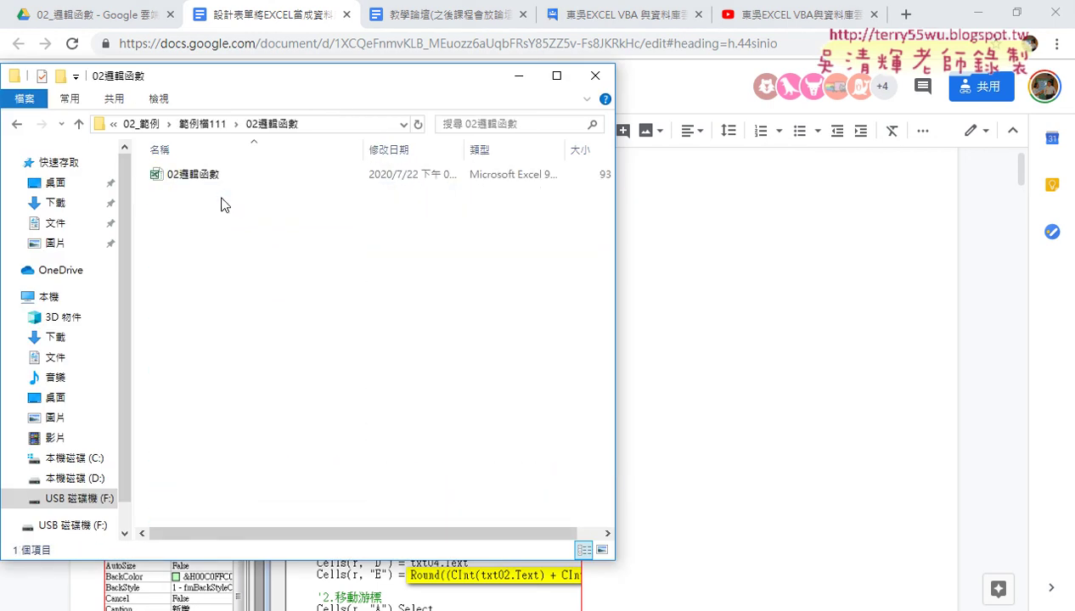
pyautogui.click(234, 179)
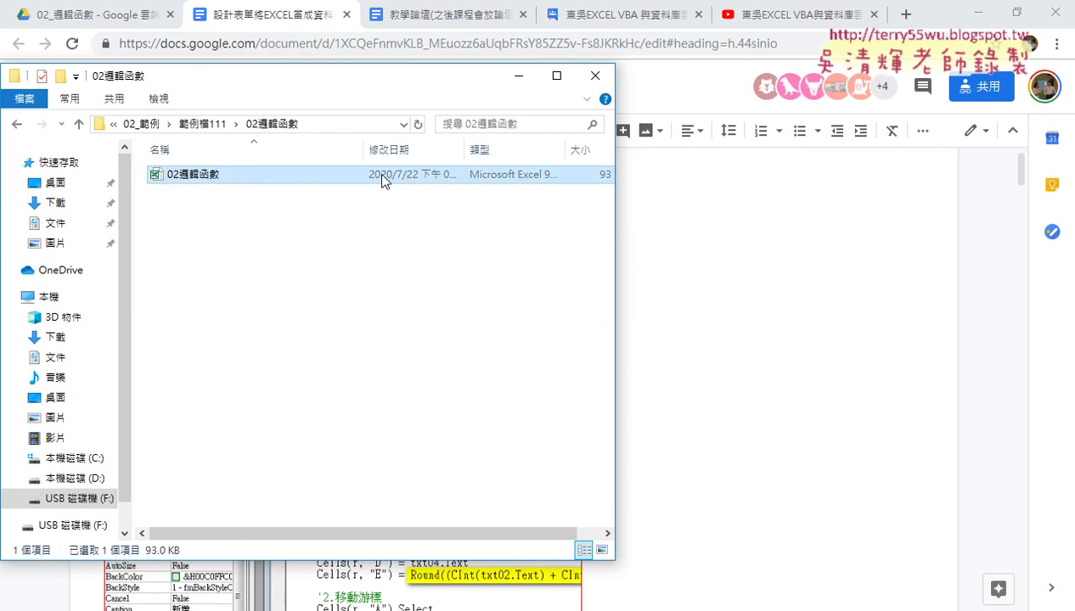
pyautogui.moveTo(465, 150); pyautogui.dragTo(547, 149)
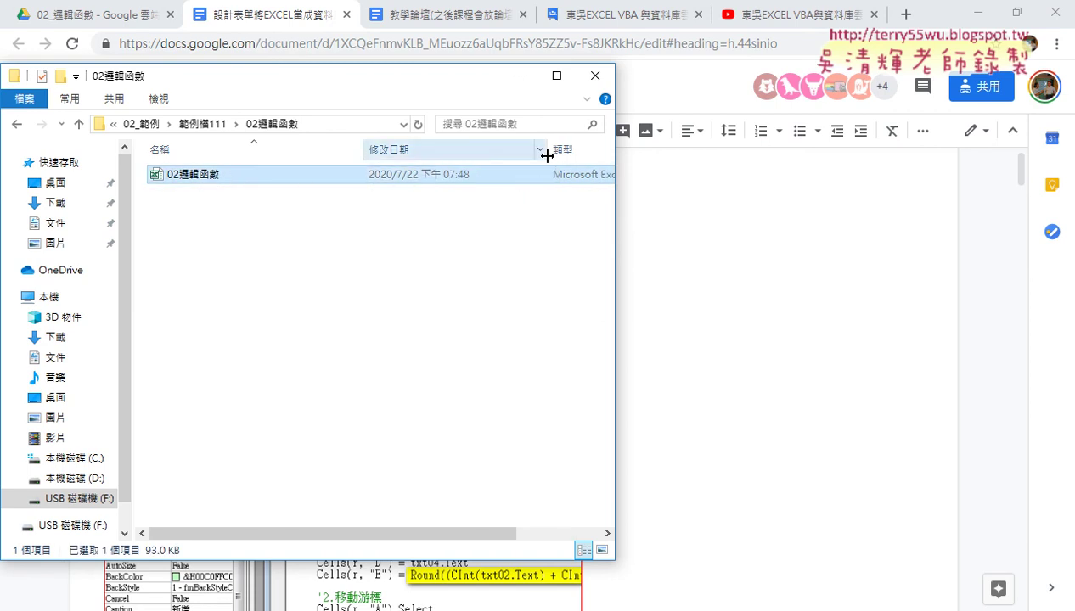
pyautogui.doubleClick(293, 181)
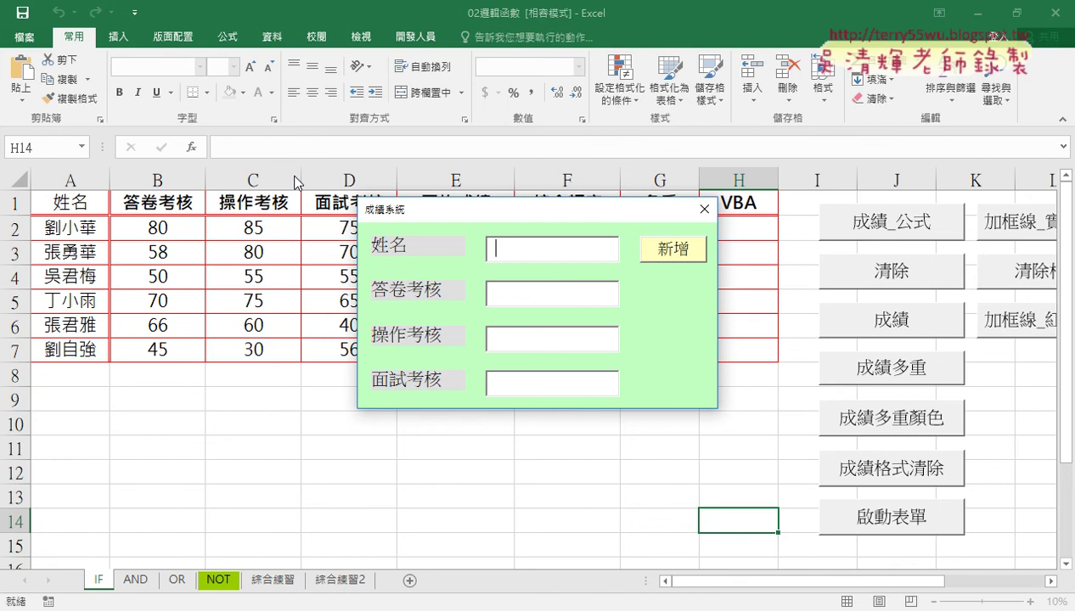
# Step: Close the 成績系統 form and Excel, reopen 02邏輯函數 to see the form again, then close it
pyautogui.click(704, 209)
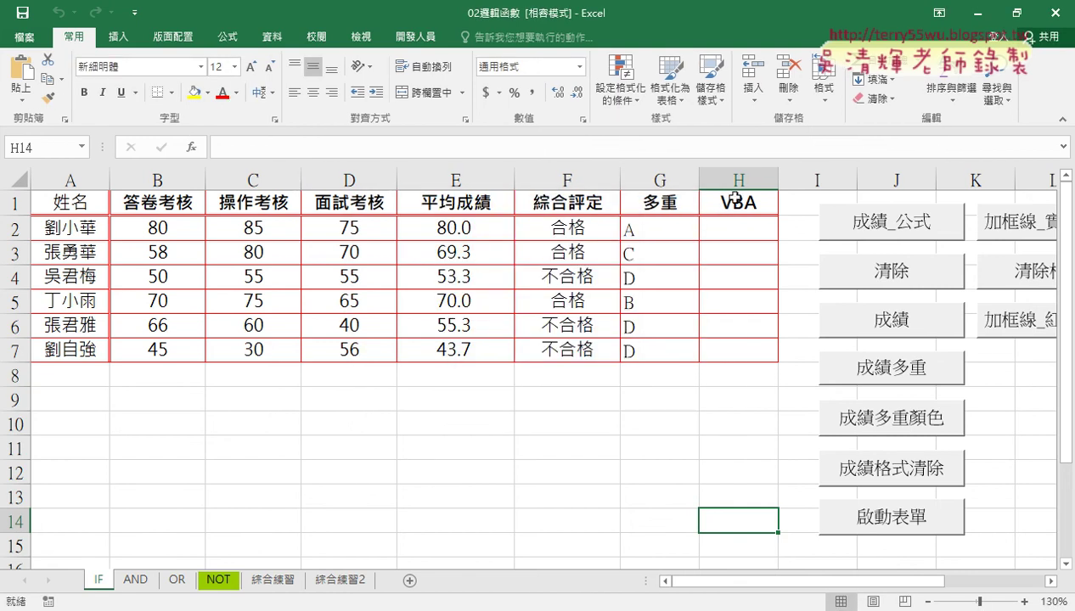
pyautogui.click(1055, 14)
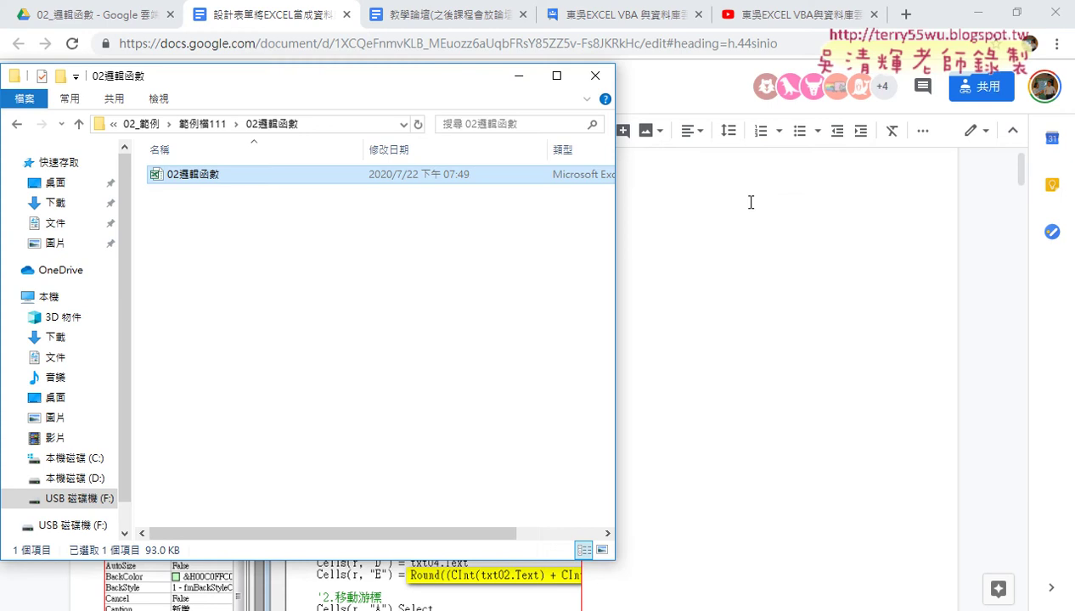
pyautogui.doubleClick(269, 181)
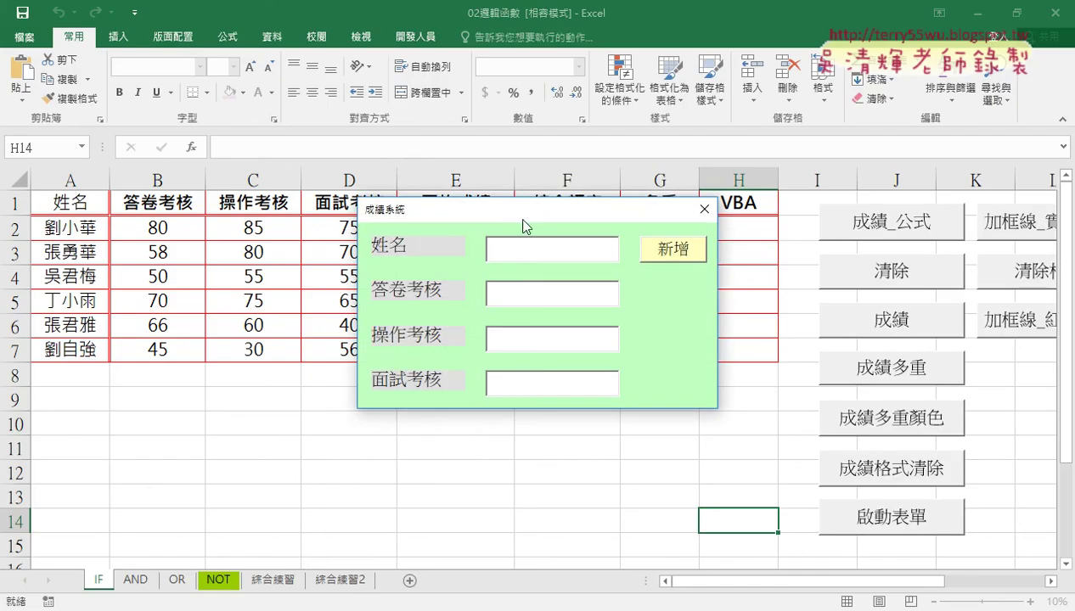
pyautogui.click(704, 209)
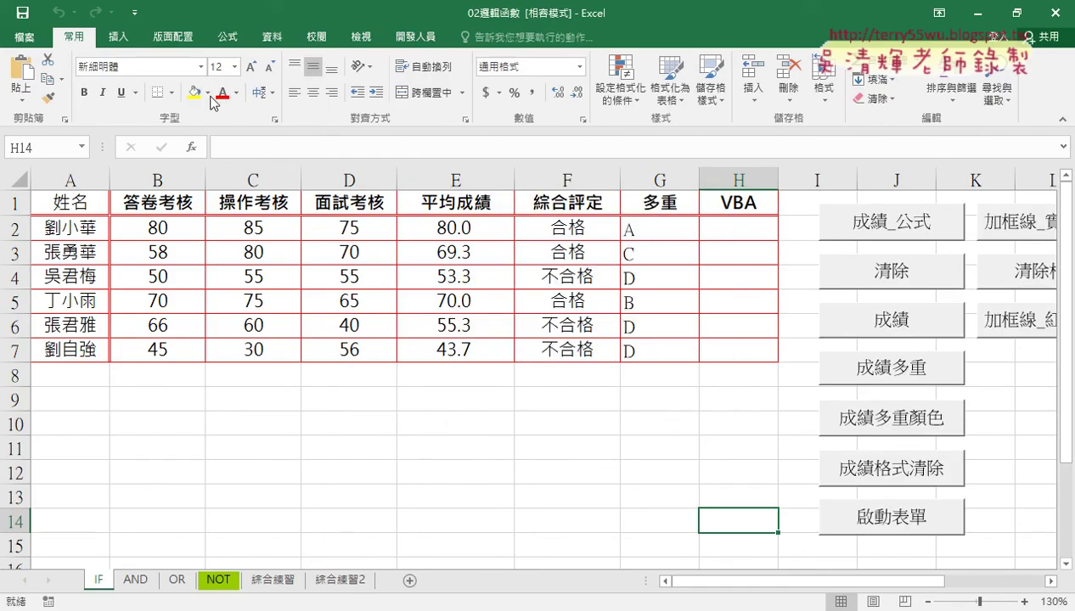
pyautogui.click(415, 36)
# Step: Open the VBA editor and review Workbook_Open's UserForm1.Show line in ThisWorkbook
pyautogui.click(45, 87)
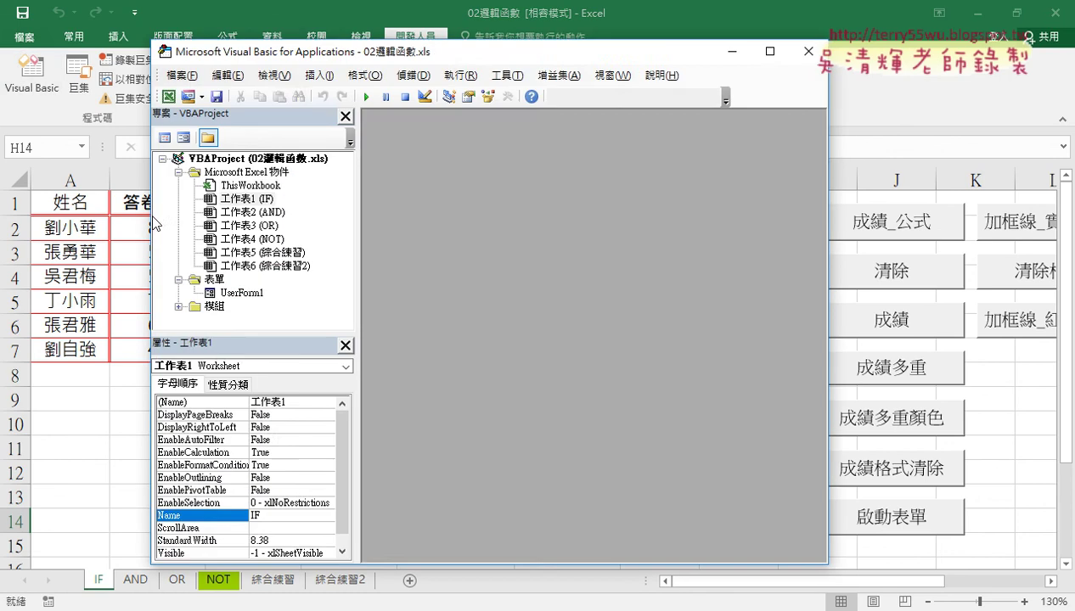
pyautogui.doubleClick(250, 185)
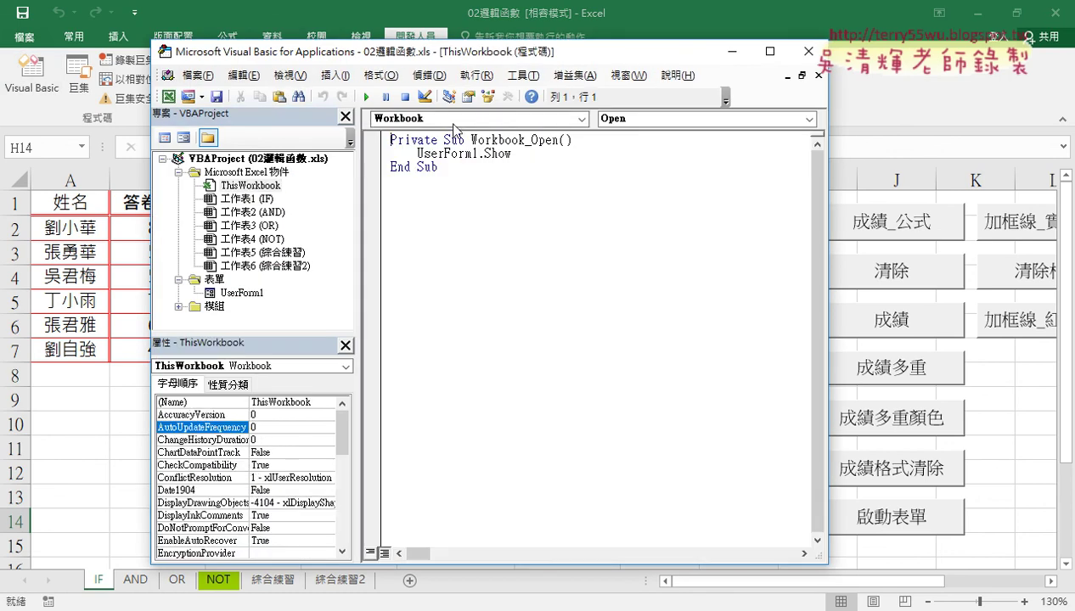
pyautogui.click(492, 119)
pyautogui.click(492, 143)
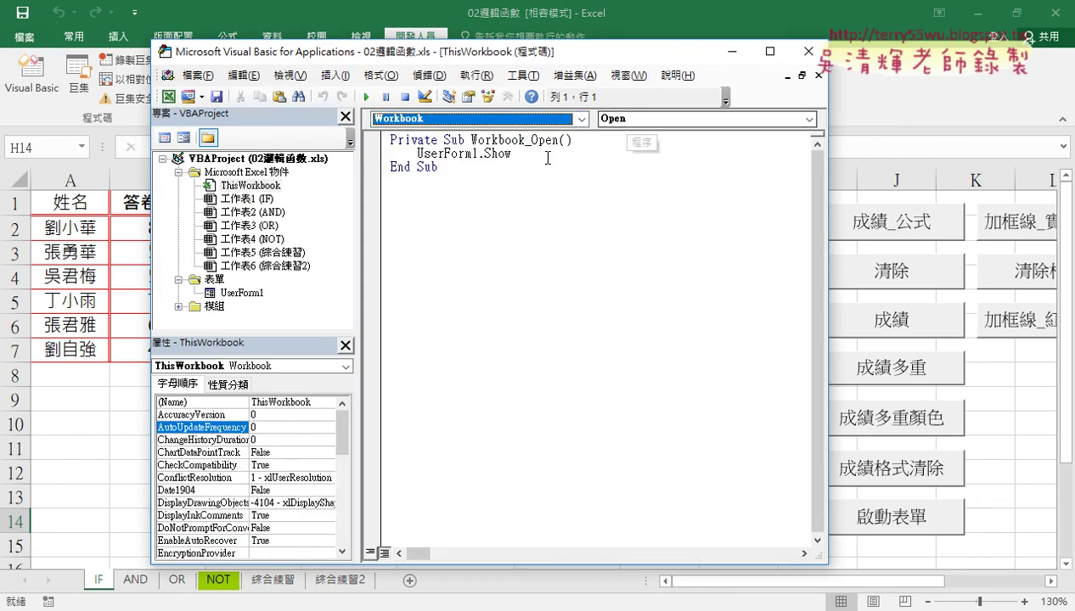
pyautogui.moveTo(512, 153); pyautogui.dragTo(418, 154)
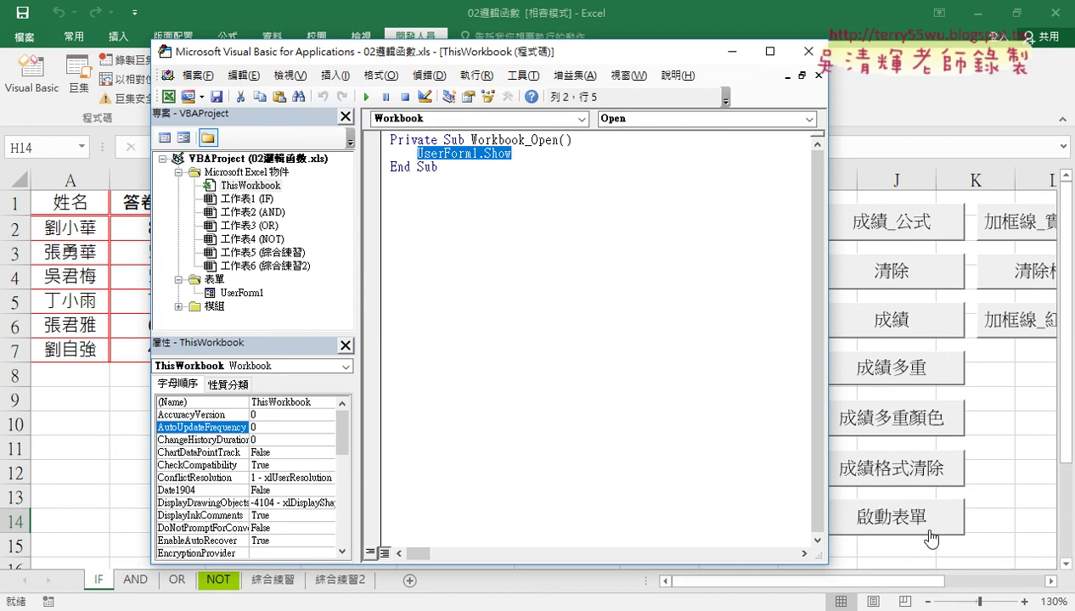
# Step: Open Module1, scroll to the end, and select the 啟動表單 procedure name
pyautogui.click(178, 307)
pyautogui.doubleClick(238, 319)
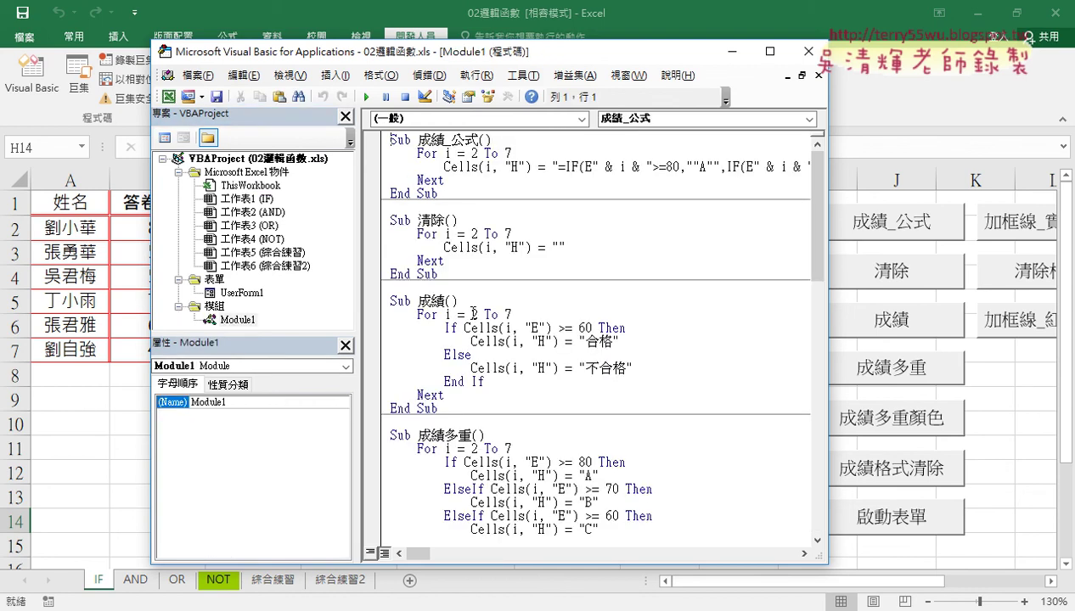
pyautogui.moveTo(812, 212); pyautogui.dragTo(813, 472)
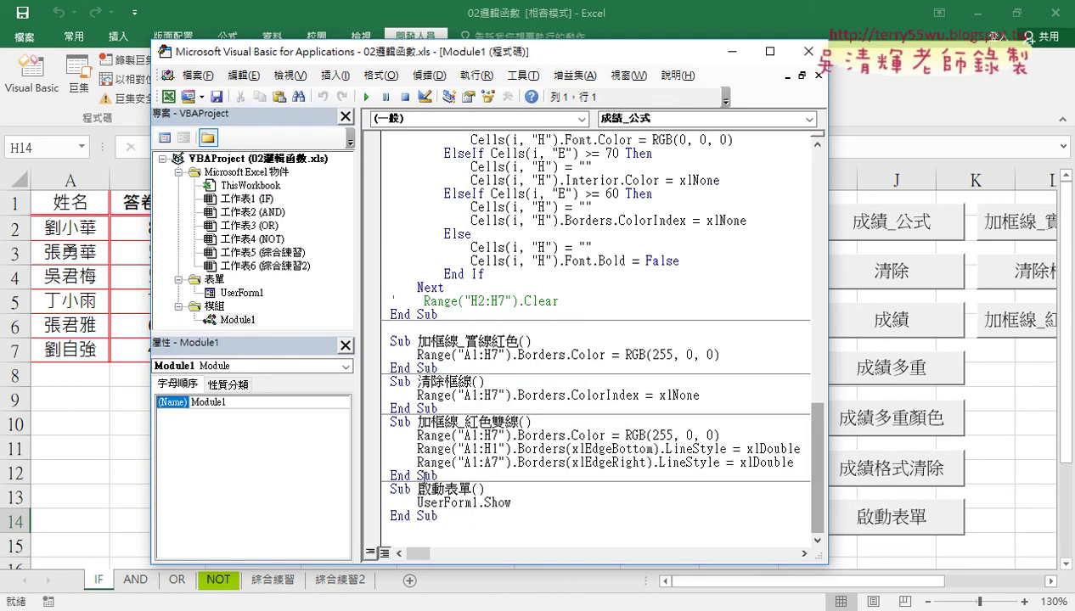
pyautogui.doubleClick(398, 489)
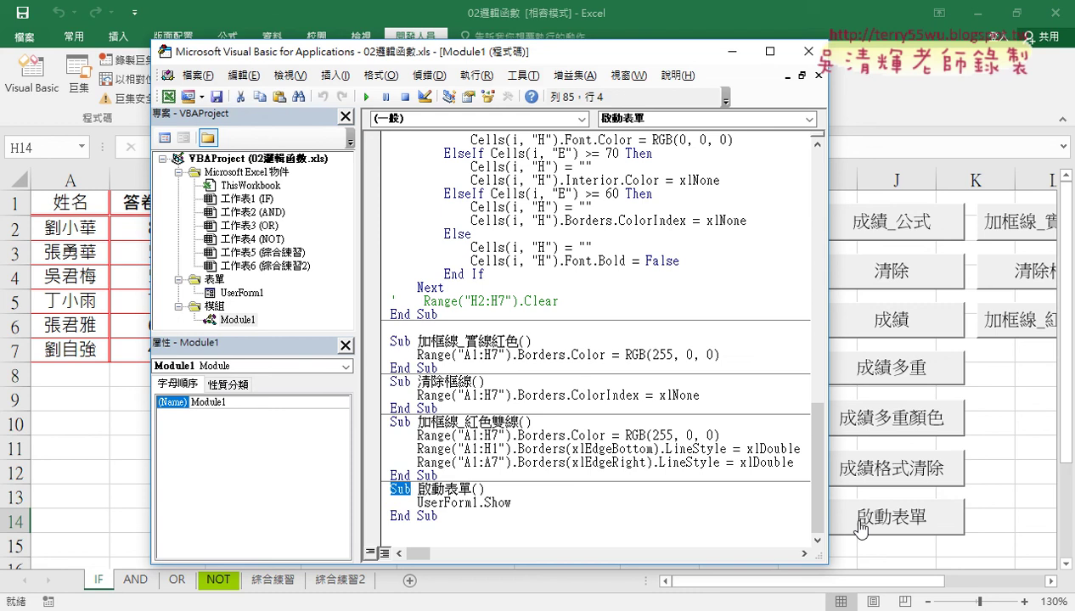
pyautogui.click(417, 489)
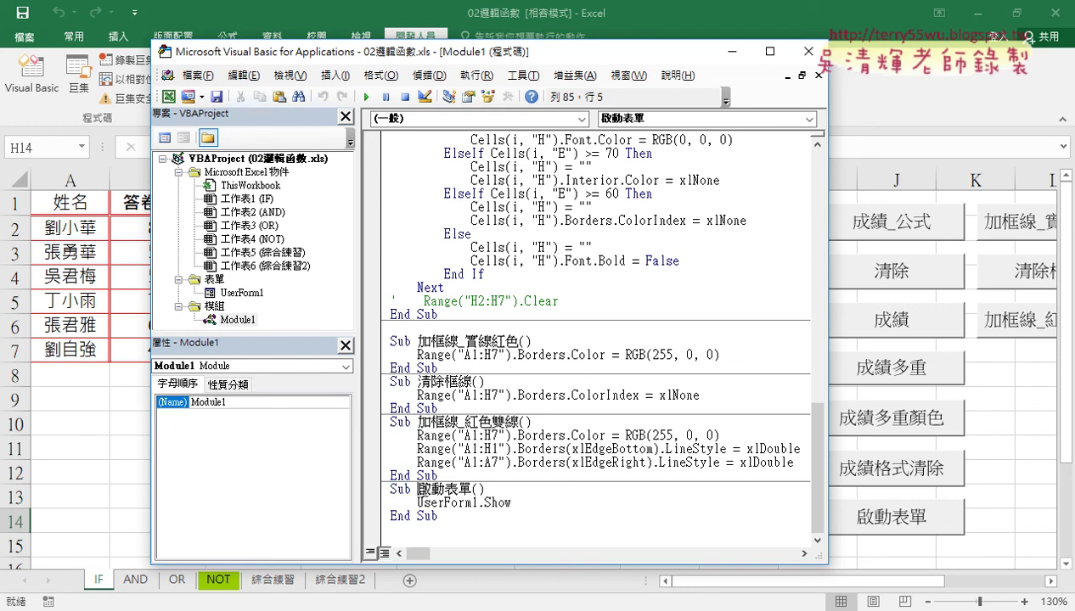
pyautogui.moveTo(417, 489); pyautogui.dragTo(472, 489)
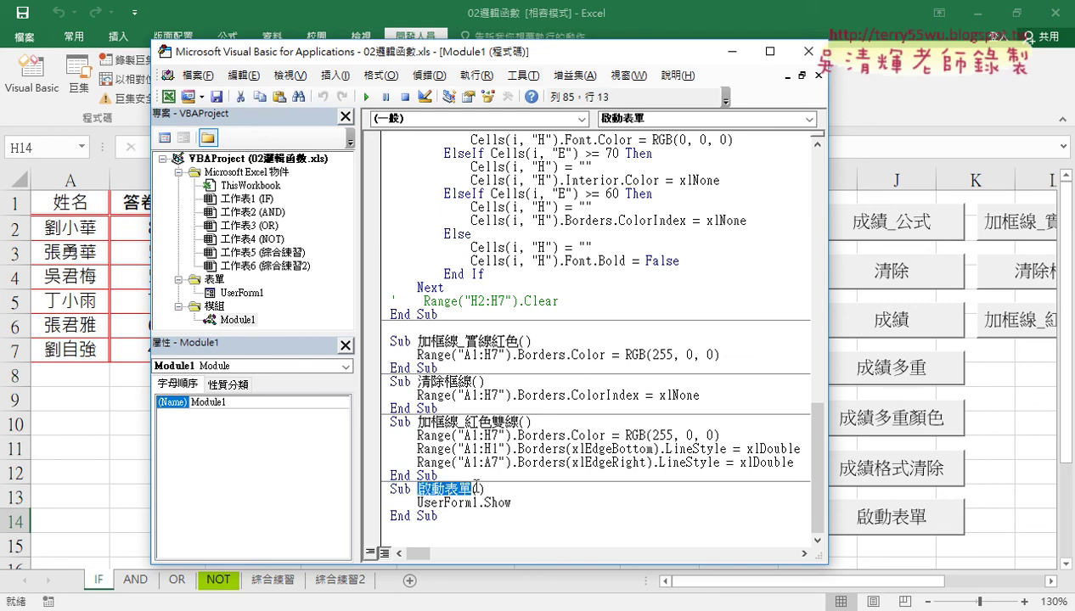